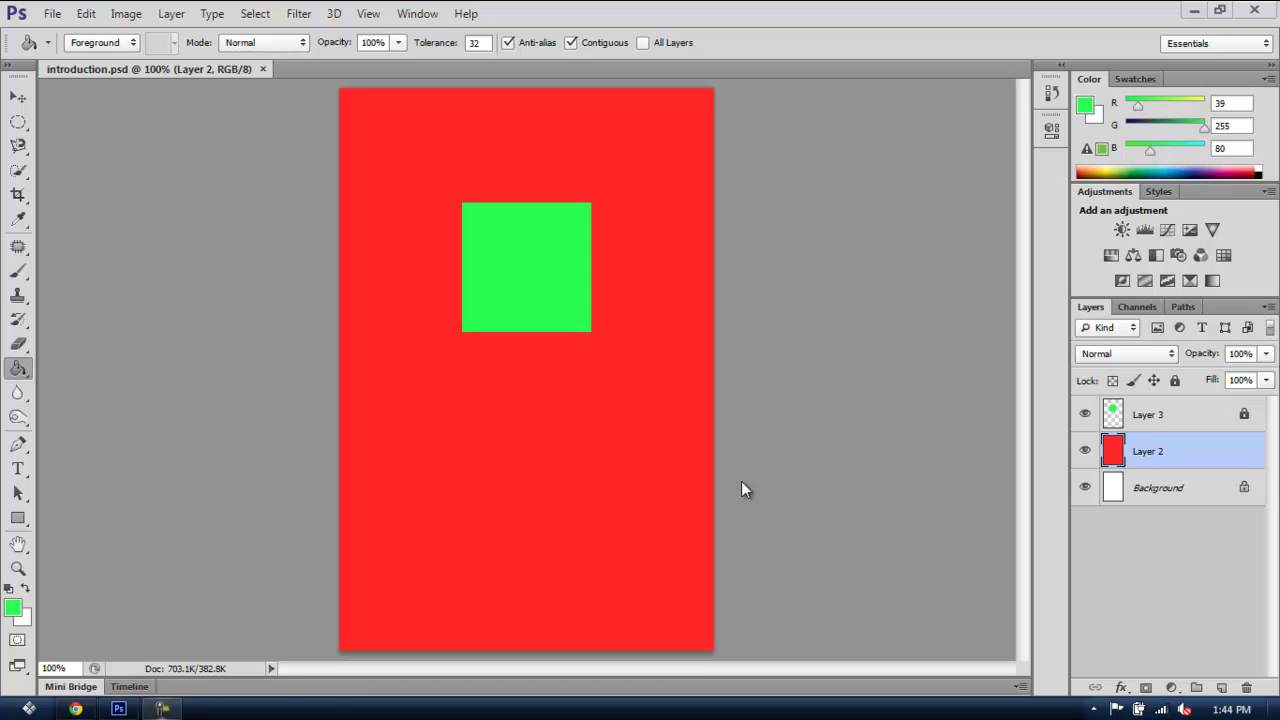
# From Save As, create a new folder named 'my photoshop docs' on the Desktop
pyautogui.click(52, 13)
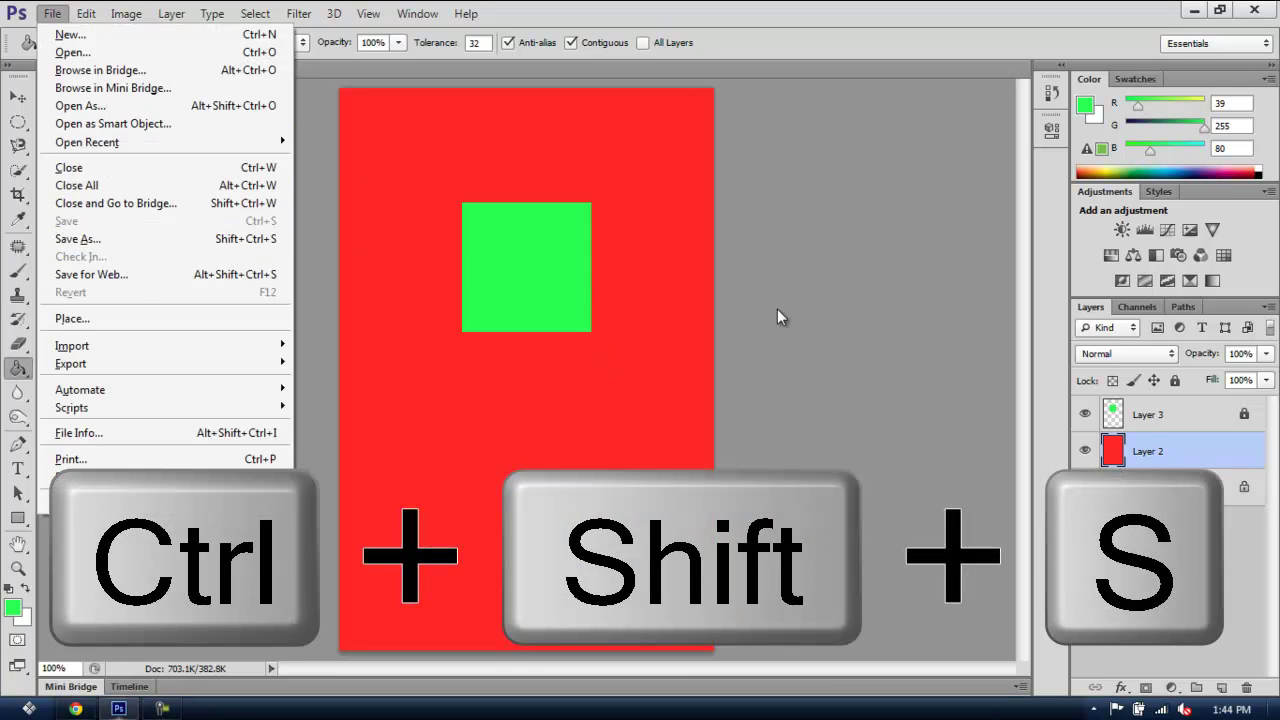
pyautogui.hotkey('ctrl', 'shift', 's')
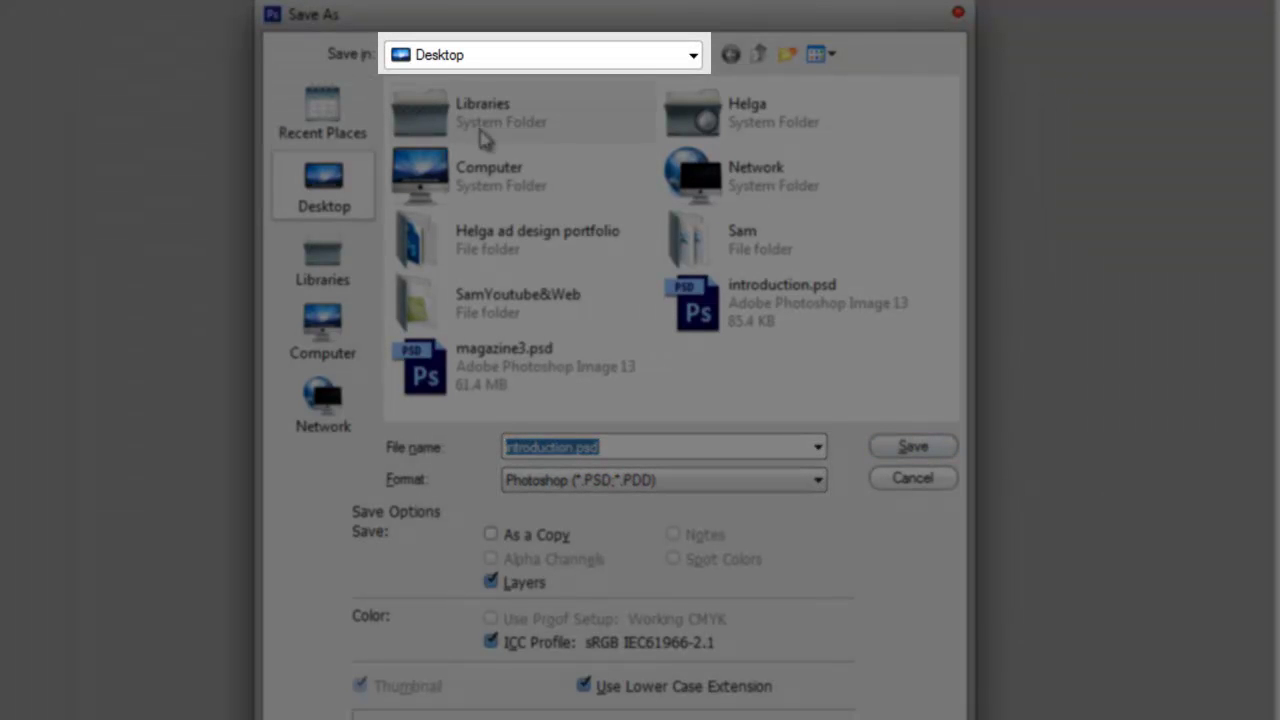
pyautogui.click(693, 55)
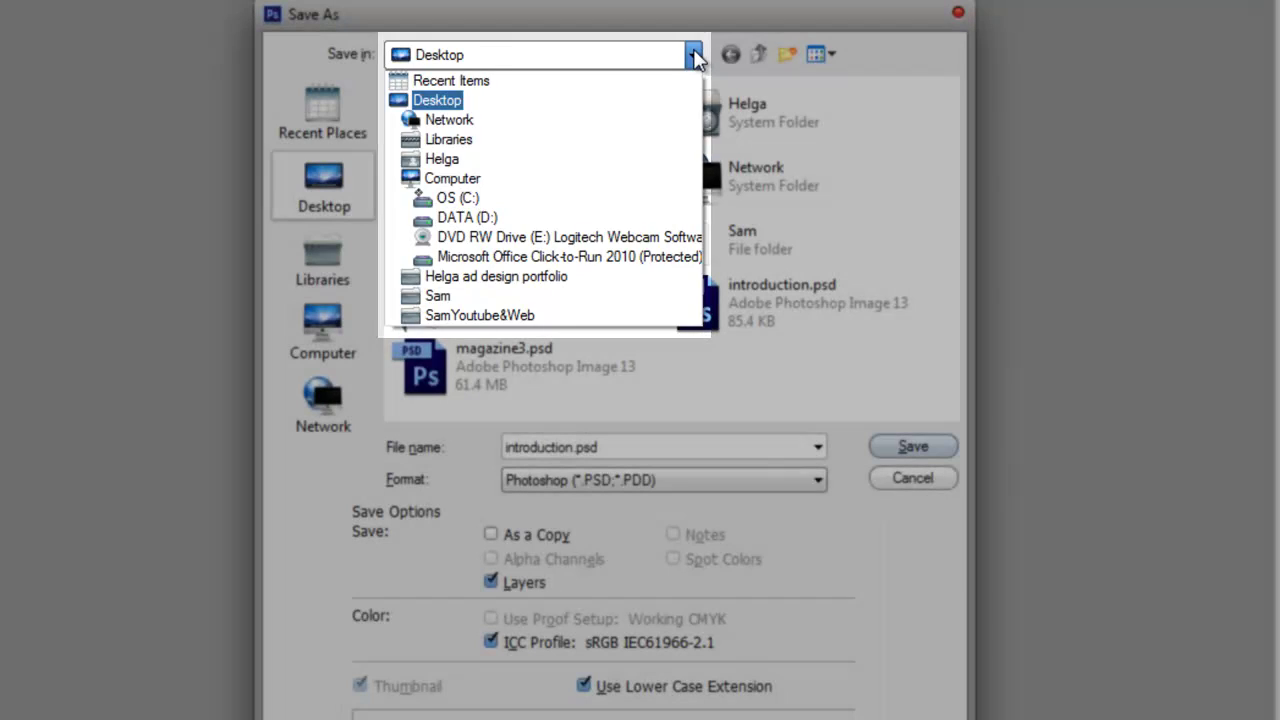
pyautogui.click(693, 55)
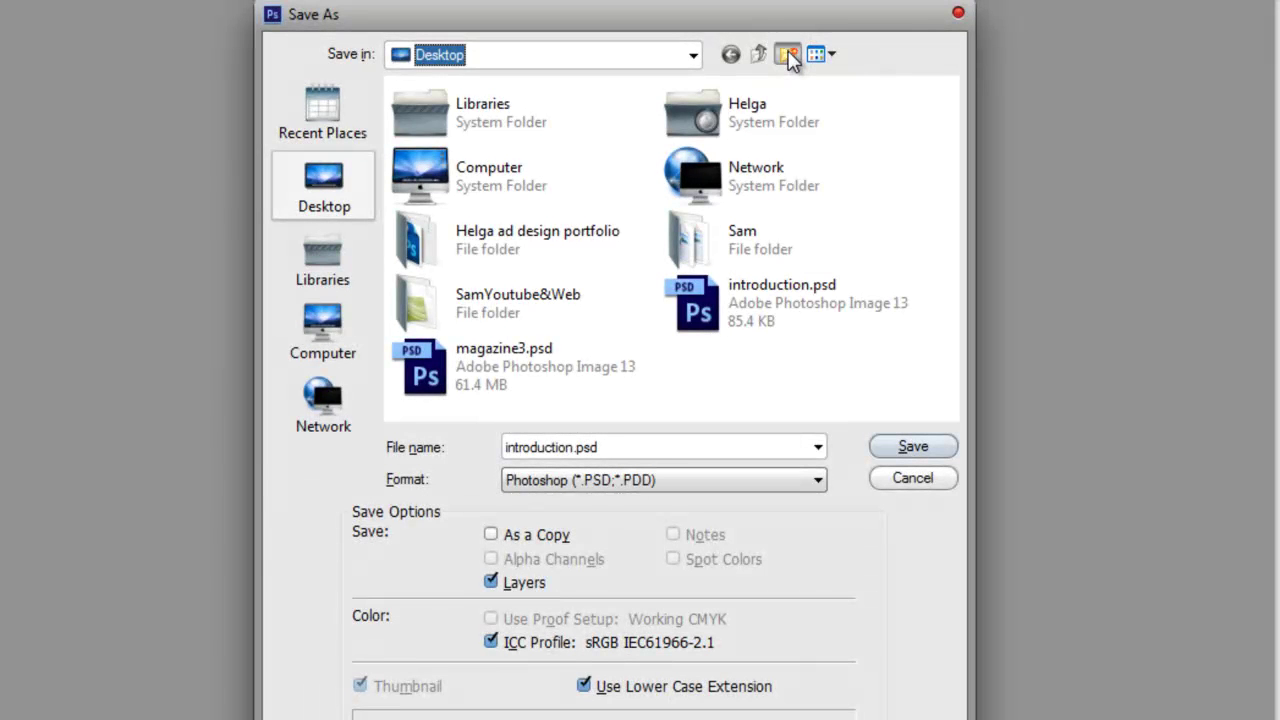
pyautogui.click(788, 56)
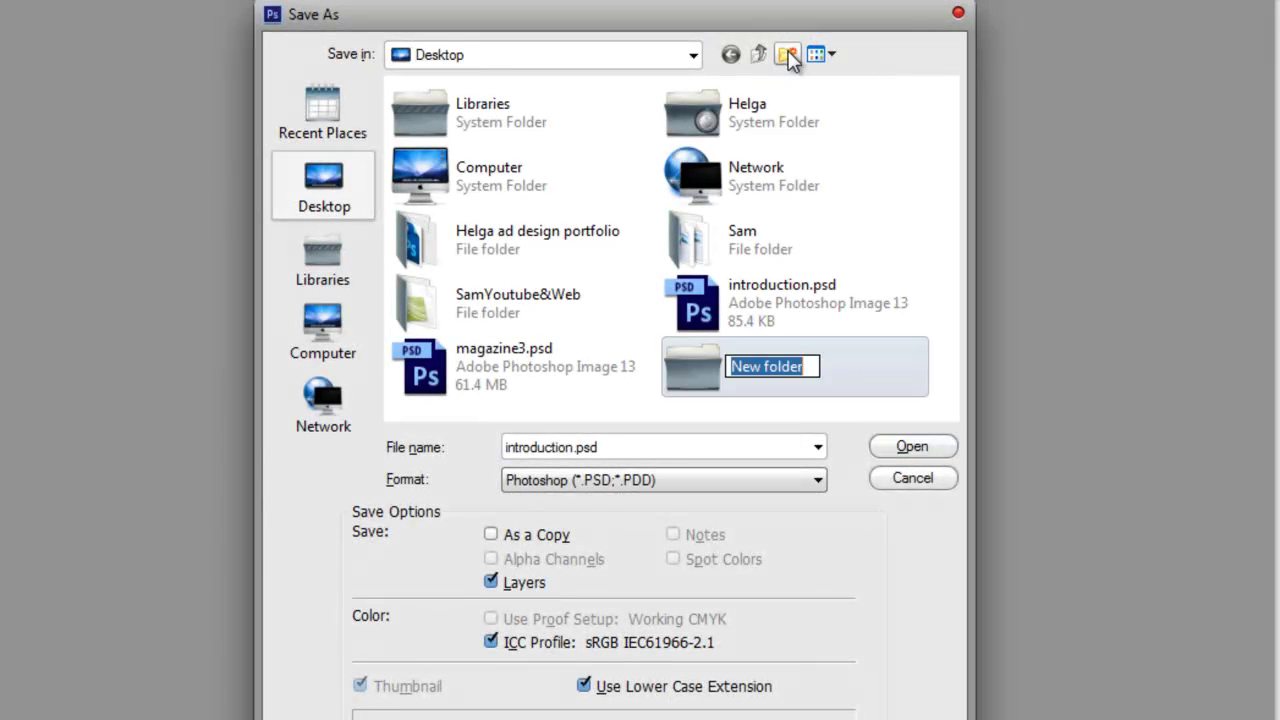
pyautogui.write('my ')
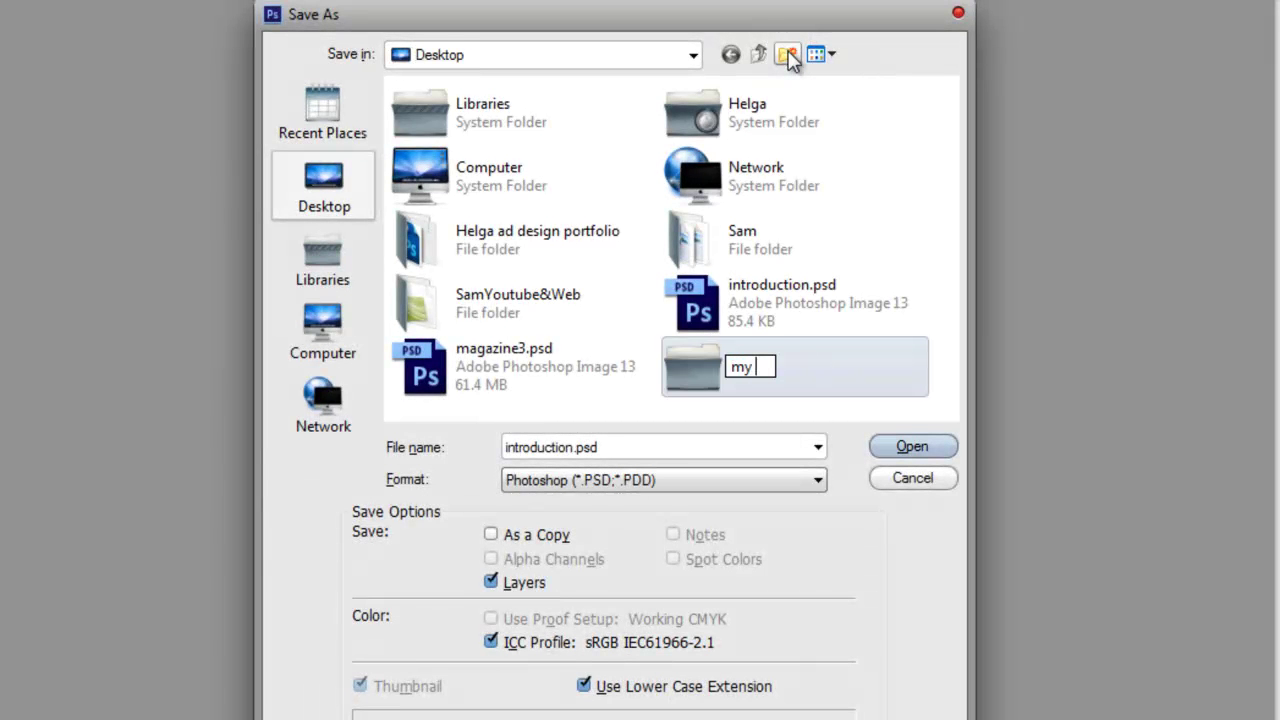
pyautogui.write('photoshop docs')
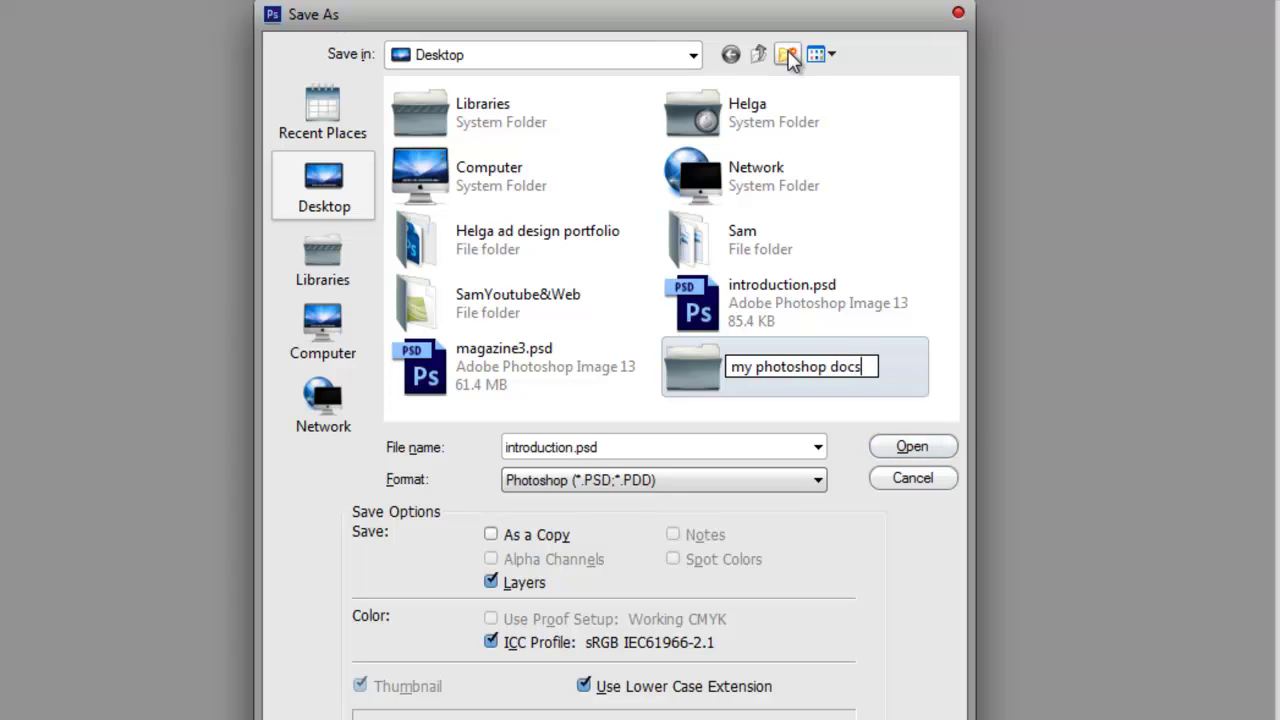
pyautogui.press('Return')
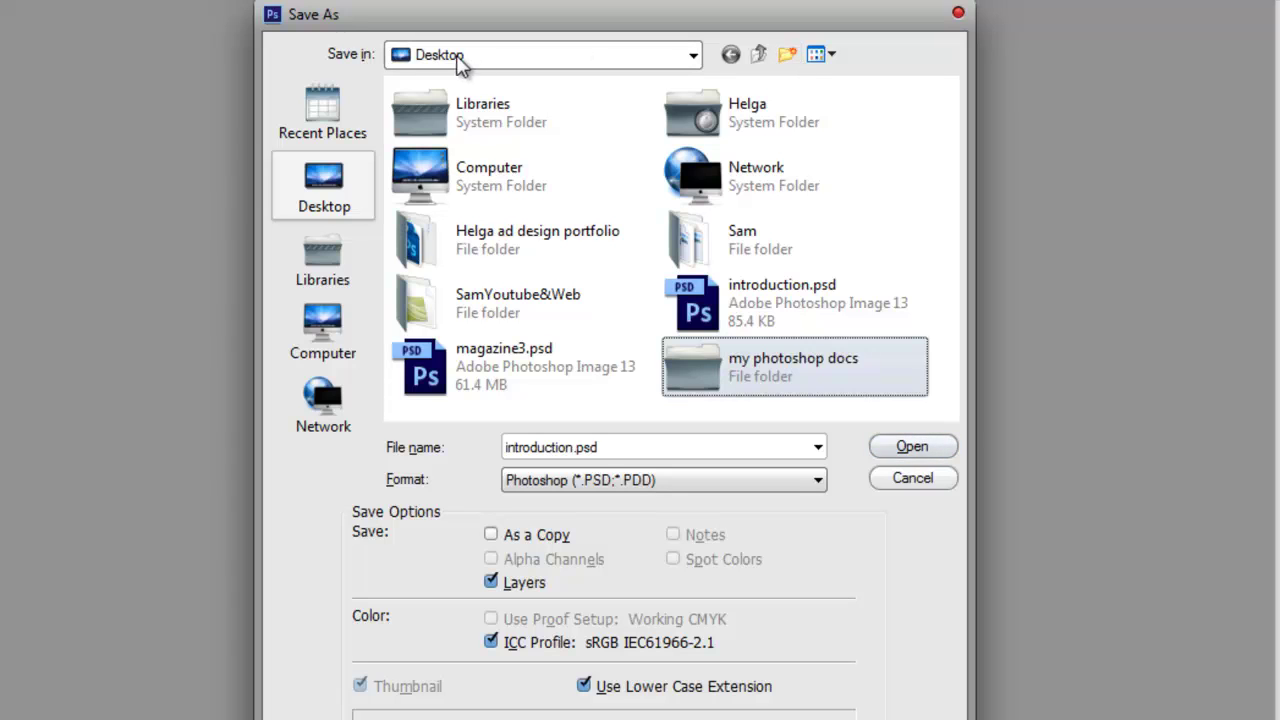
# Enter the 'my photoshop docs' folder and list the available save formats
pyautogui.doubleClick(768, 369)
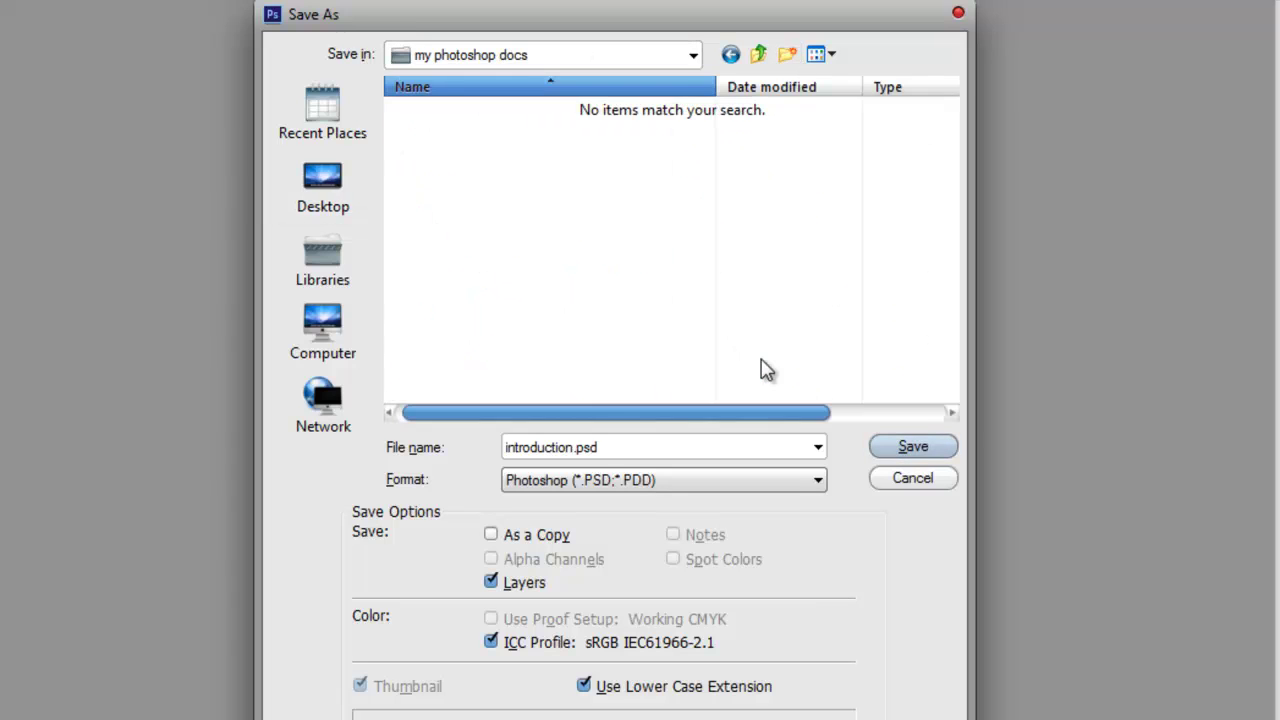
pyautogui.click(816, 482)
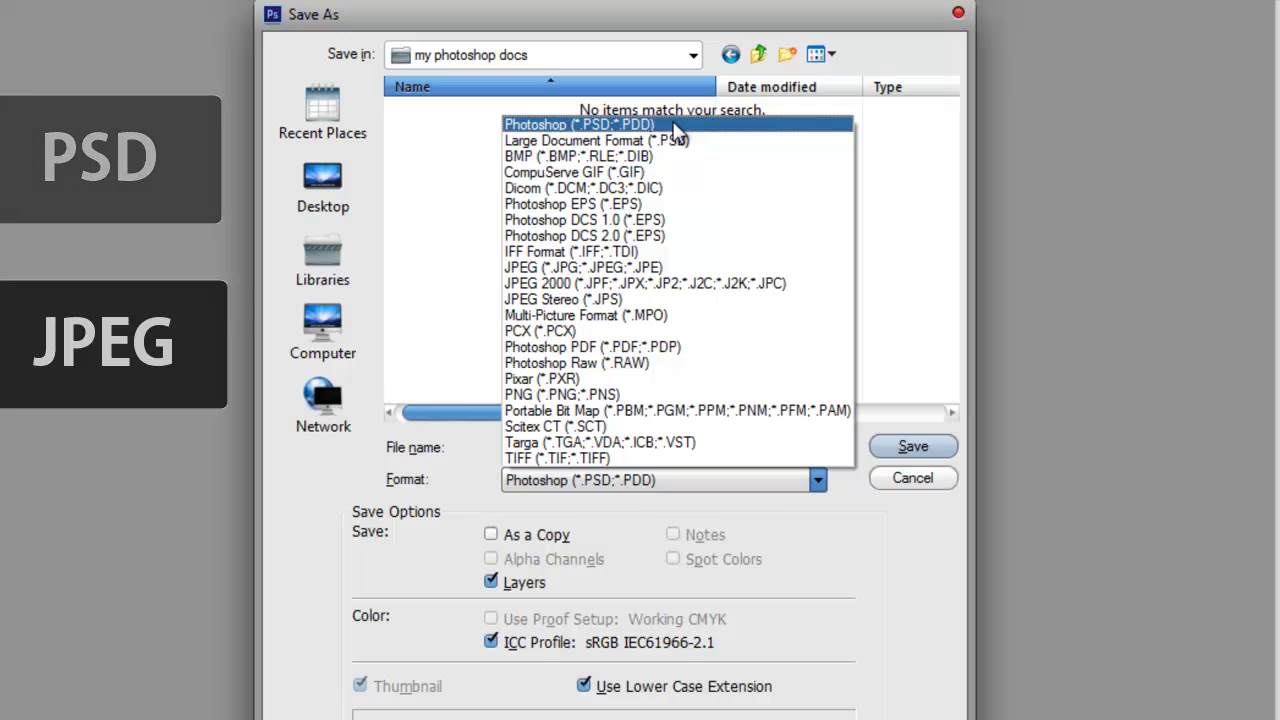
# Save the document as a Photoshop PSD with maximized compatibility
pyautogui.click(676, 126)
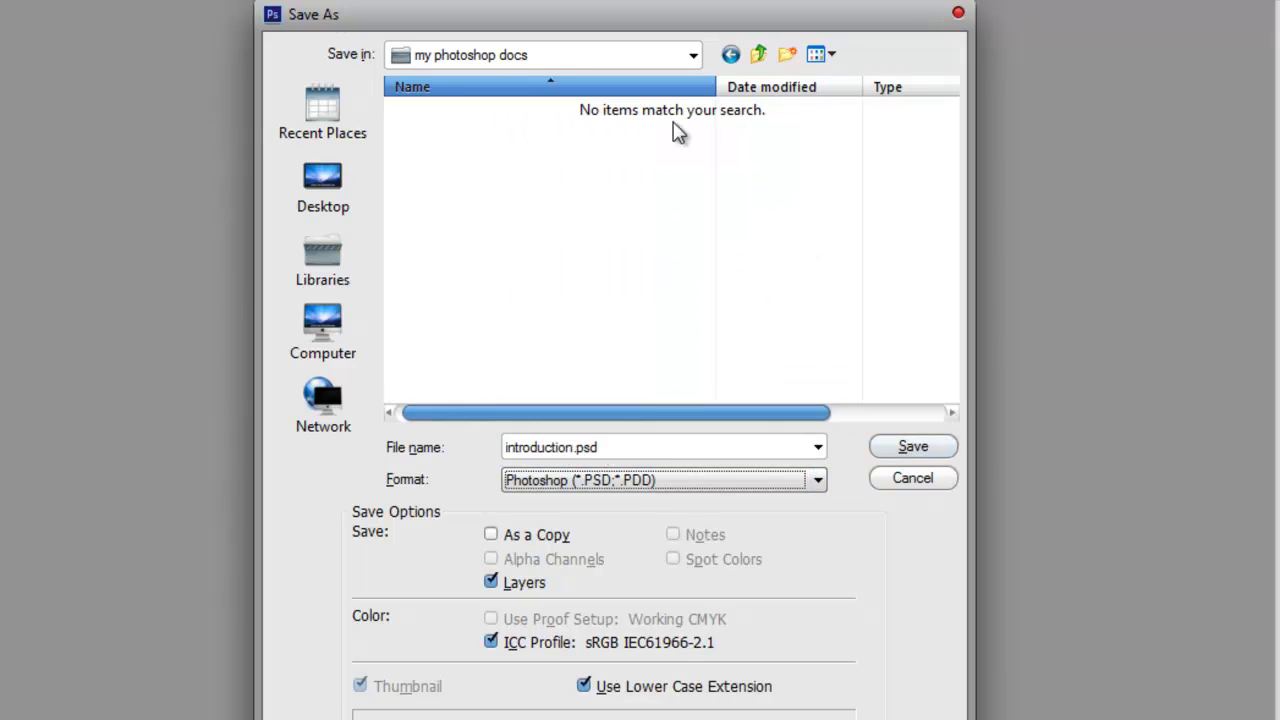
pyautogui.click(914, 447)
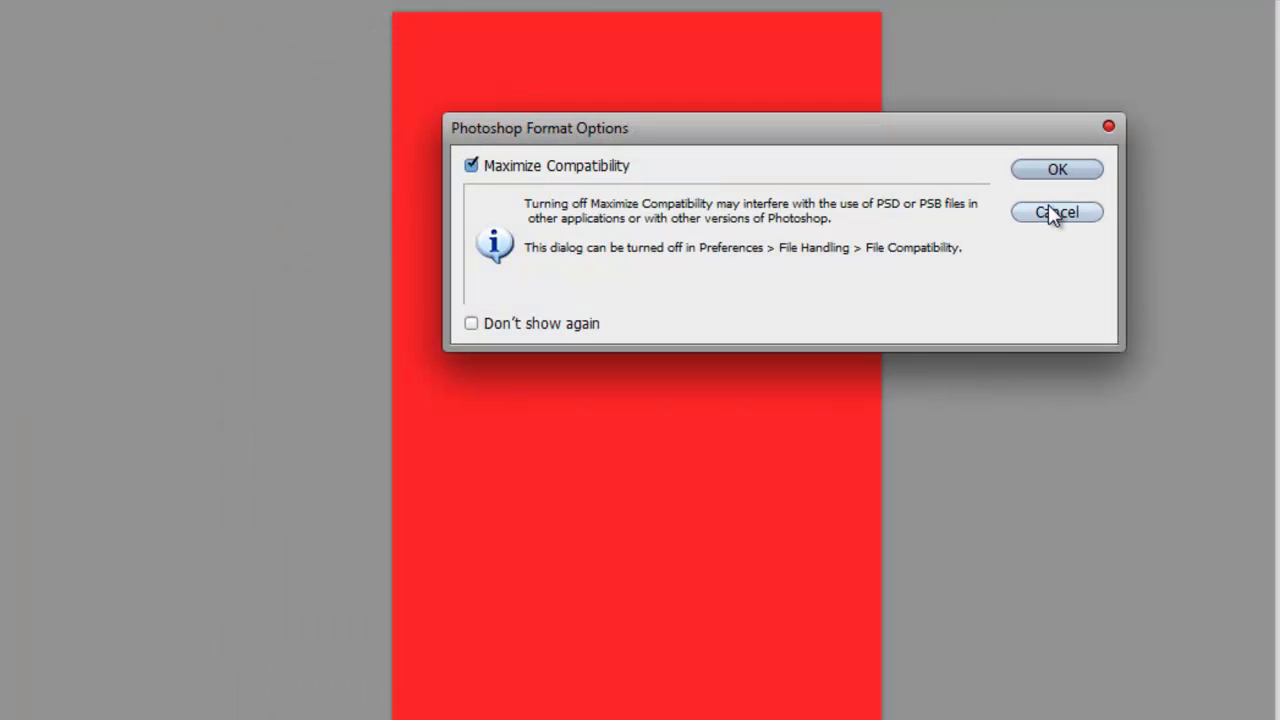
pyautogui.click(1055, 172)
# Save a second copy as JPEG at quality 12 (Maximum)
pyautogui.hotkey('ctrl', 'shift', 's')
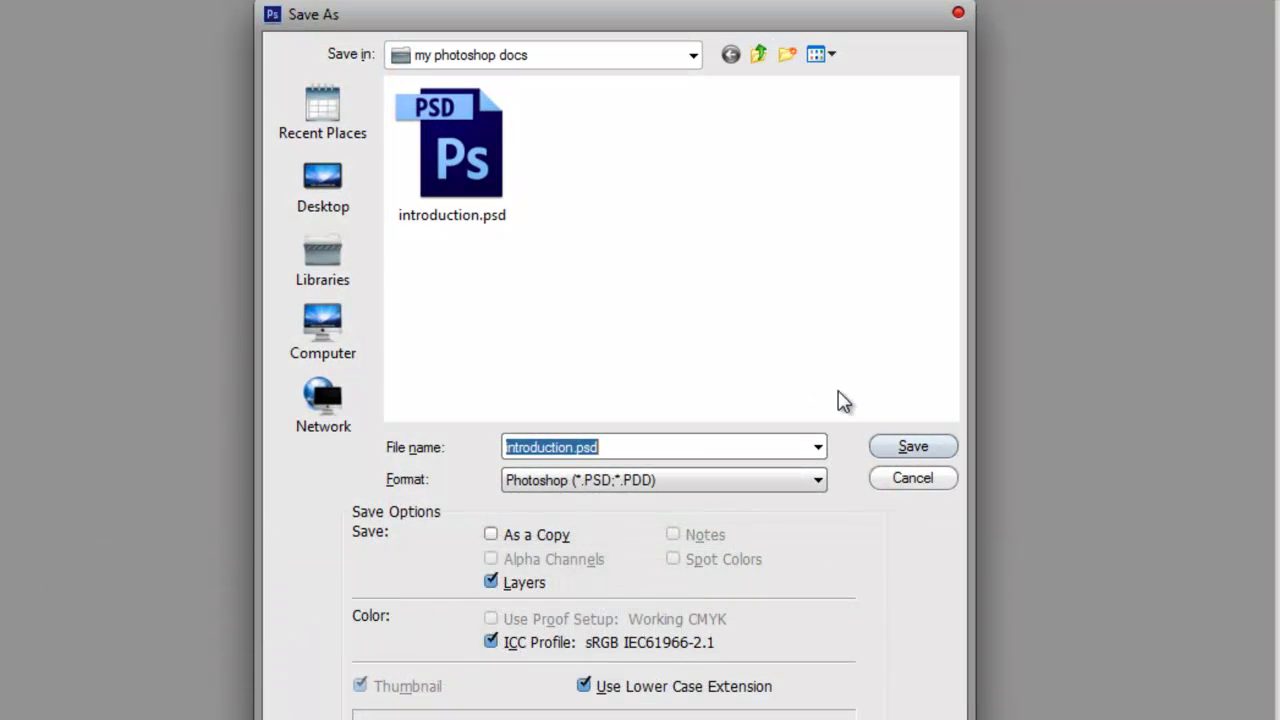
pyautogui.click(818, 481)
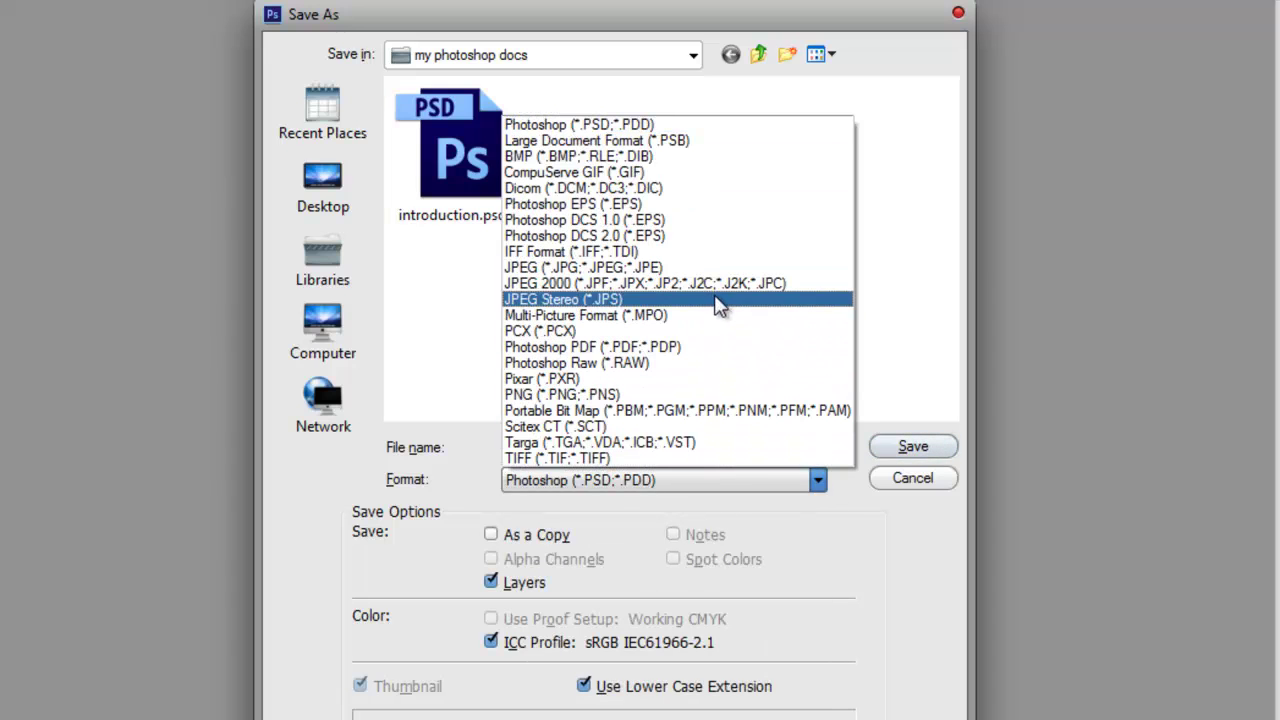
pyautogui.click(703, 268)
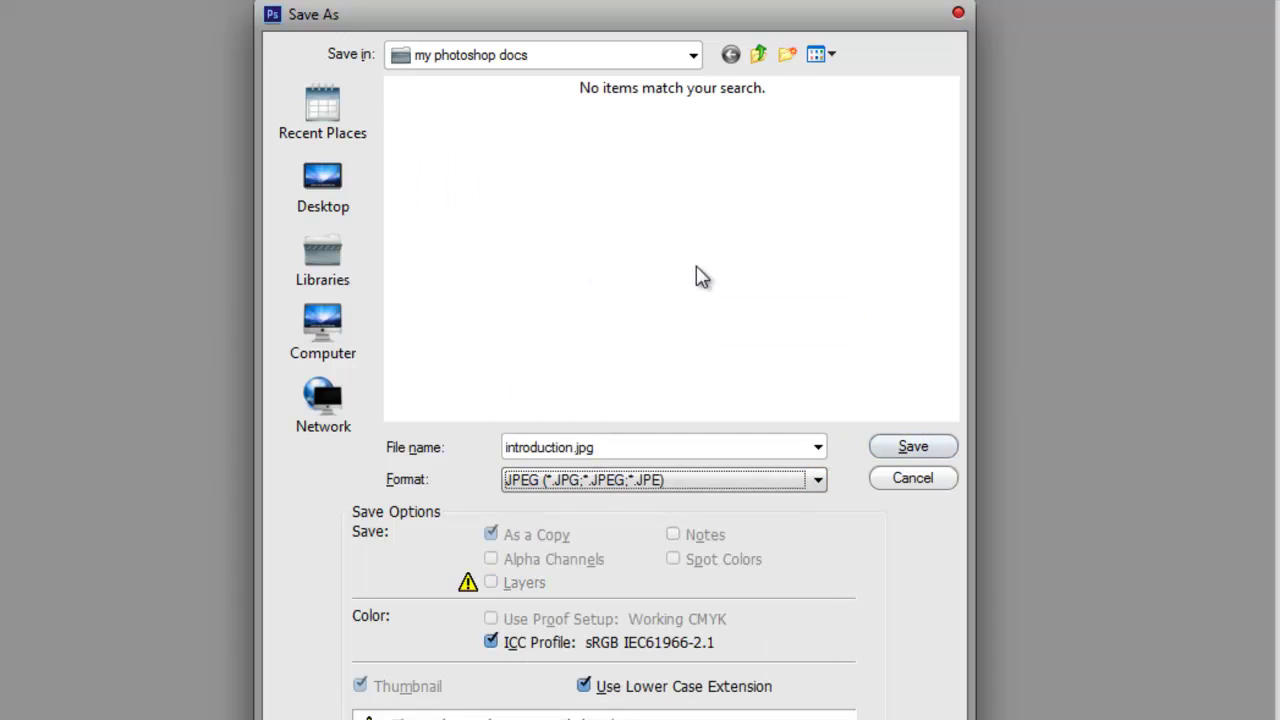
pyautogui.click(905, 447)
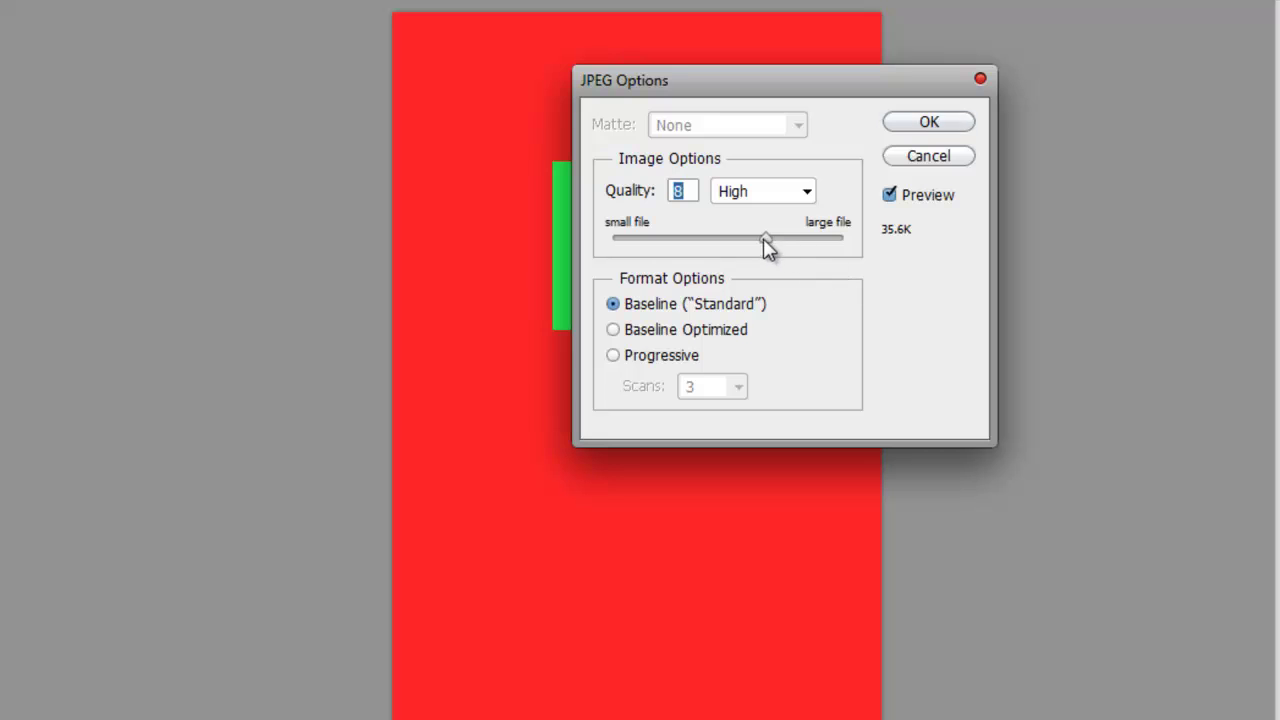
pyautogui.moveTo(763, 240); pyautogui.dragTo(837, 242)
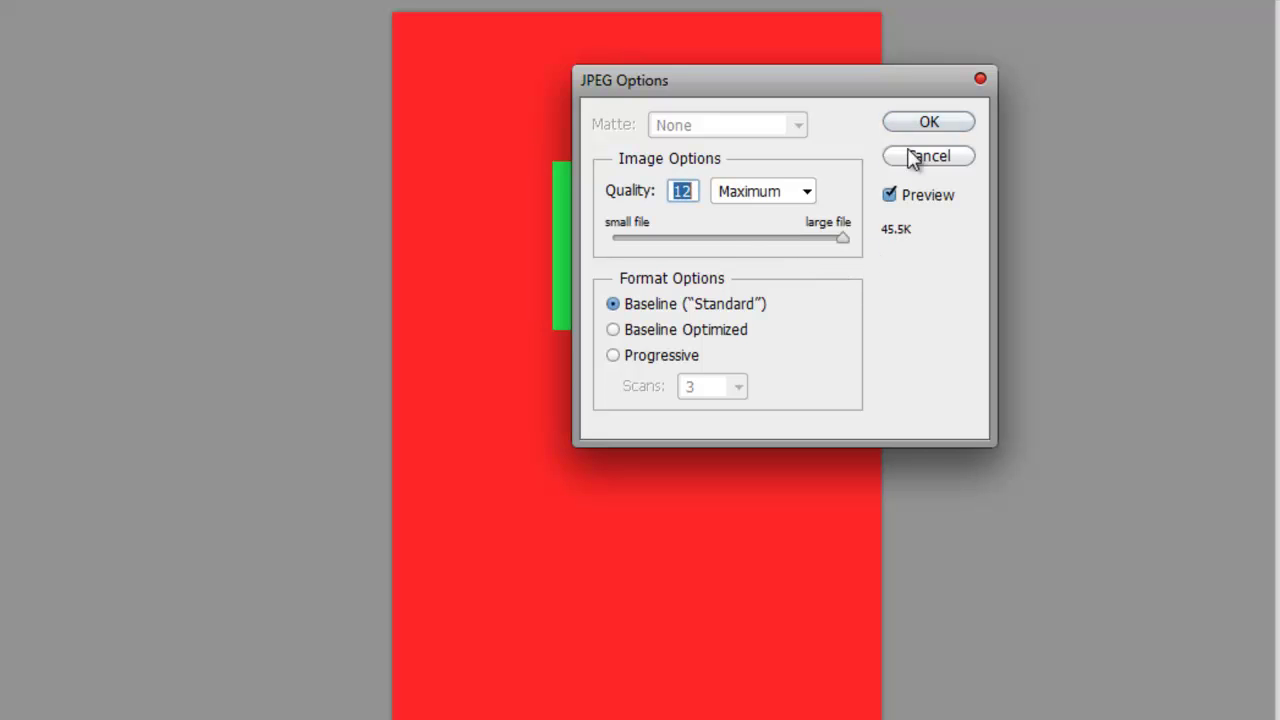
pyautogui.click(930, 123)
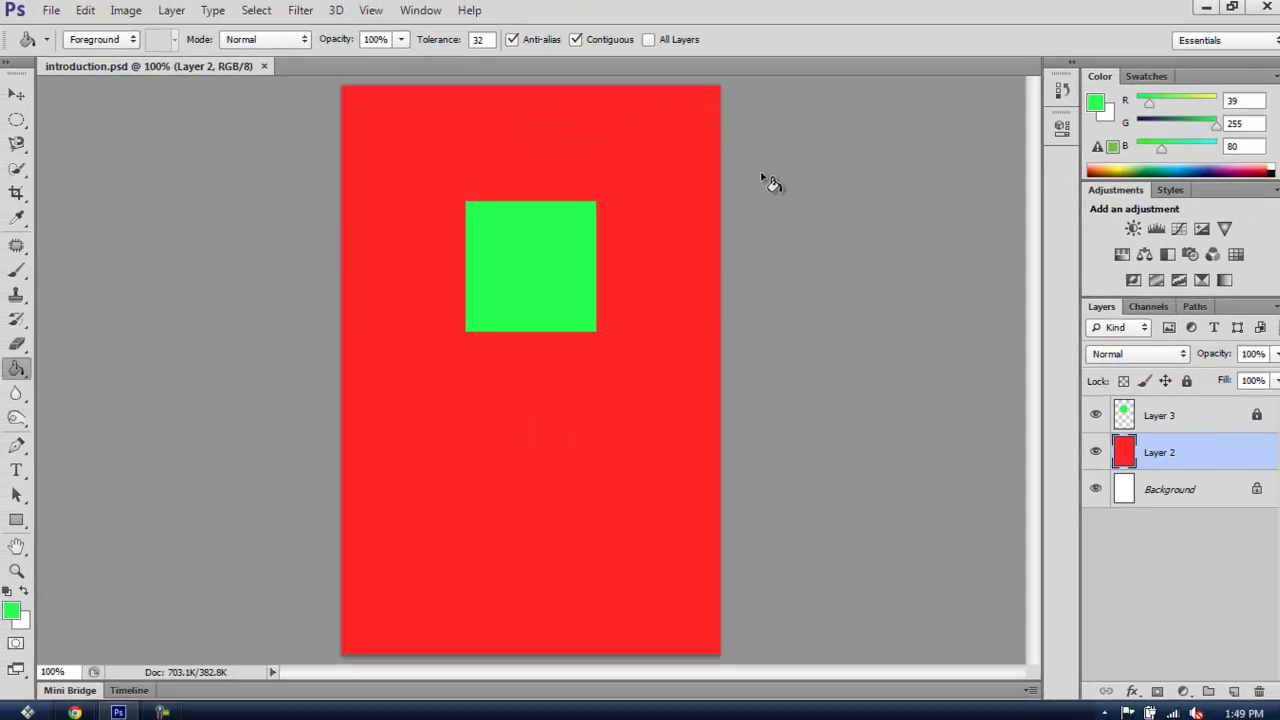
# Close Photoshop, move the my photoshop docs folder above the cloud, and open it
pyautogui.click(1256, 18)
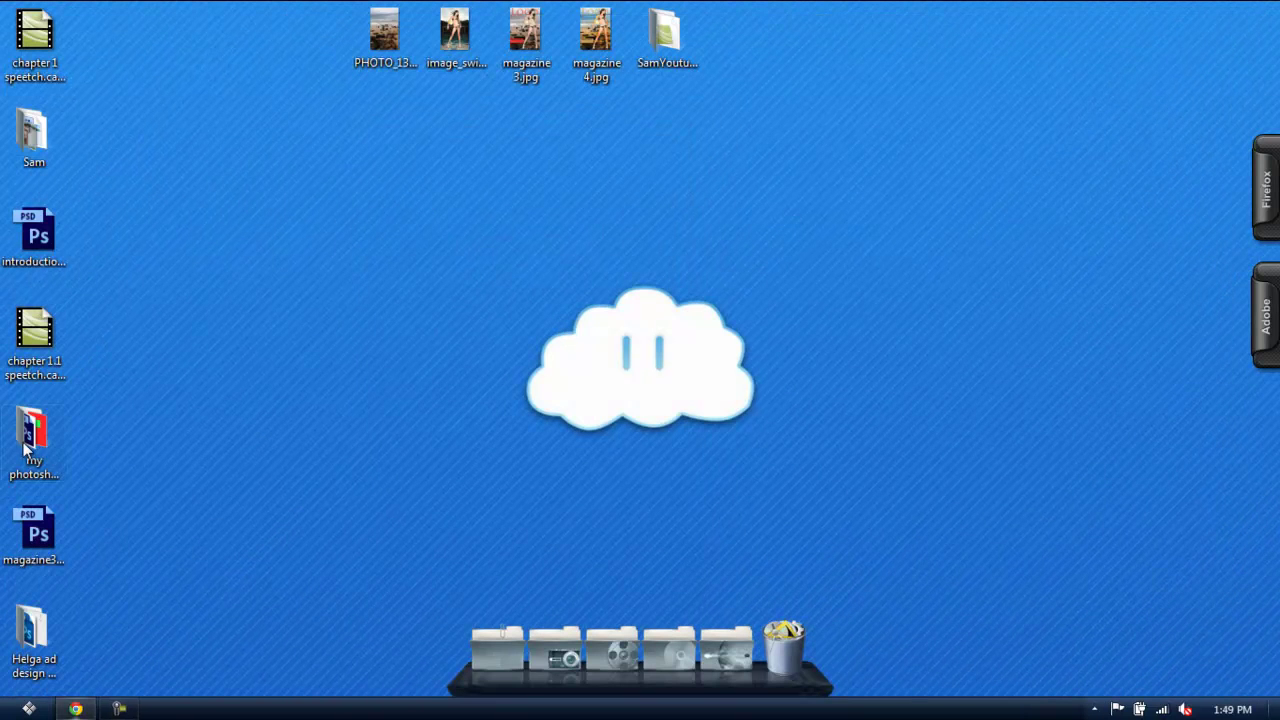
pyautogui.click(26, 447)
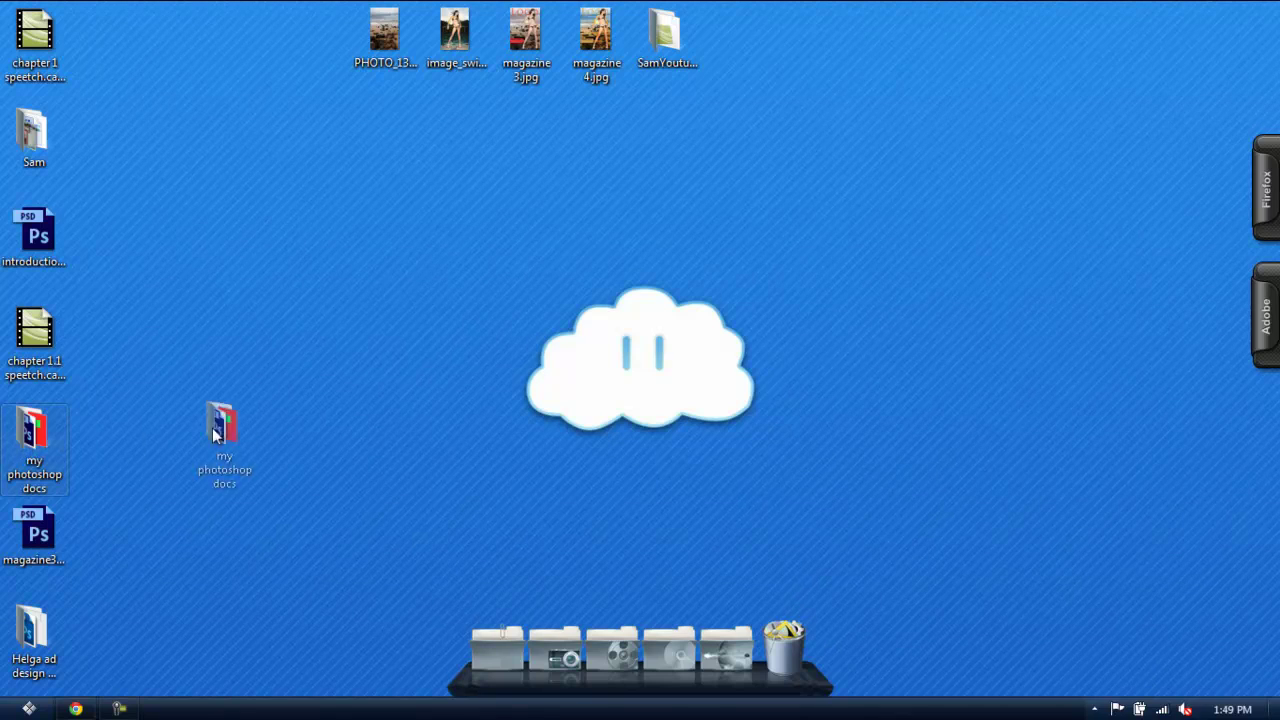
pyautogui.moveTo(213, 432); pyautogui.dragTo(663, 228)
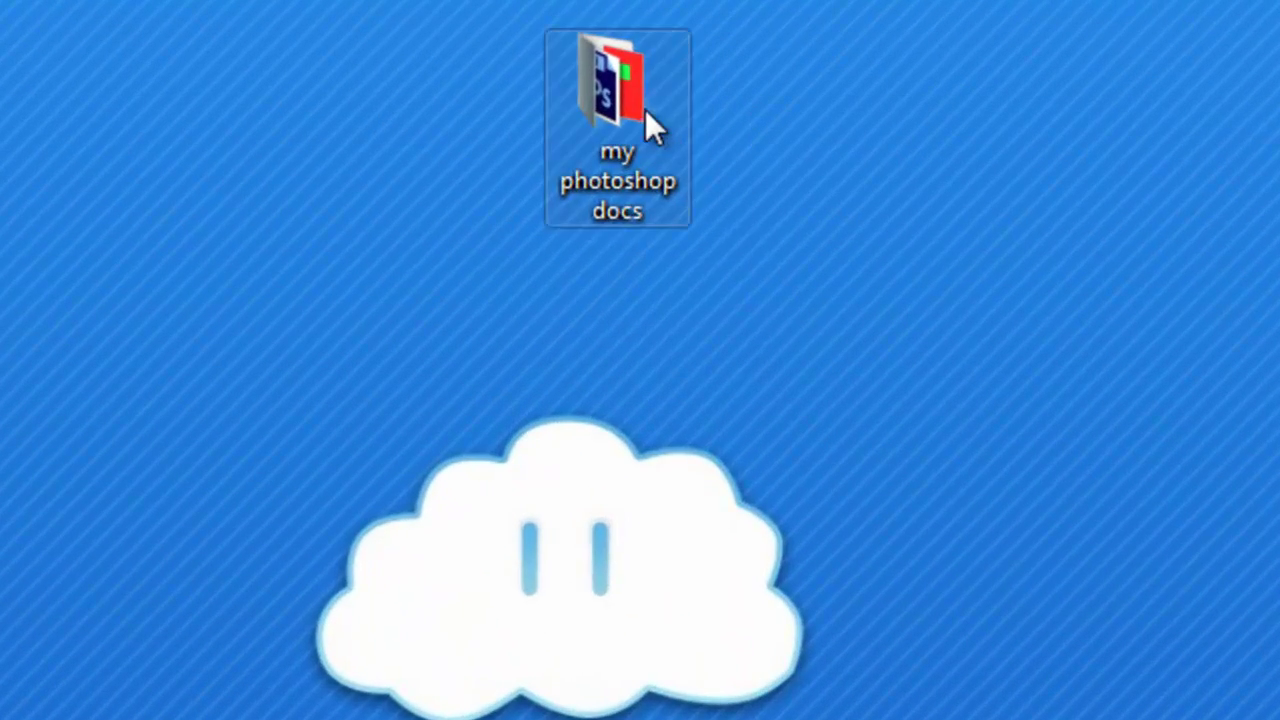
pyautogui.doubleClick(638, 122)
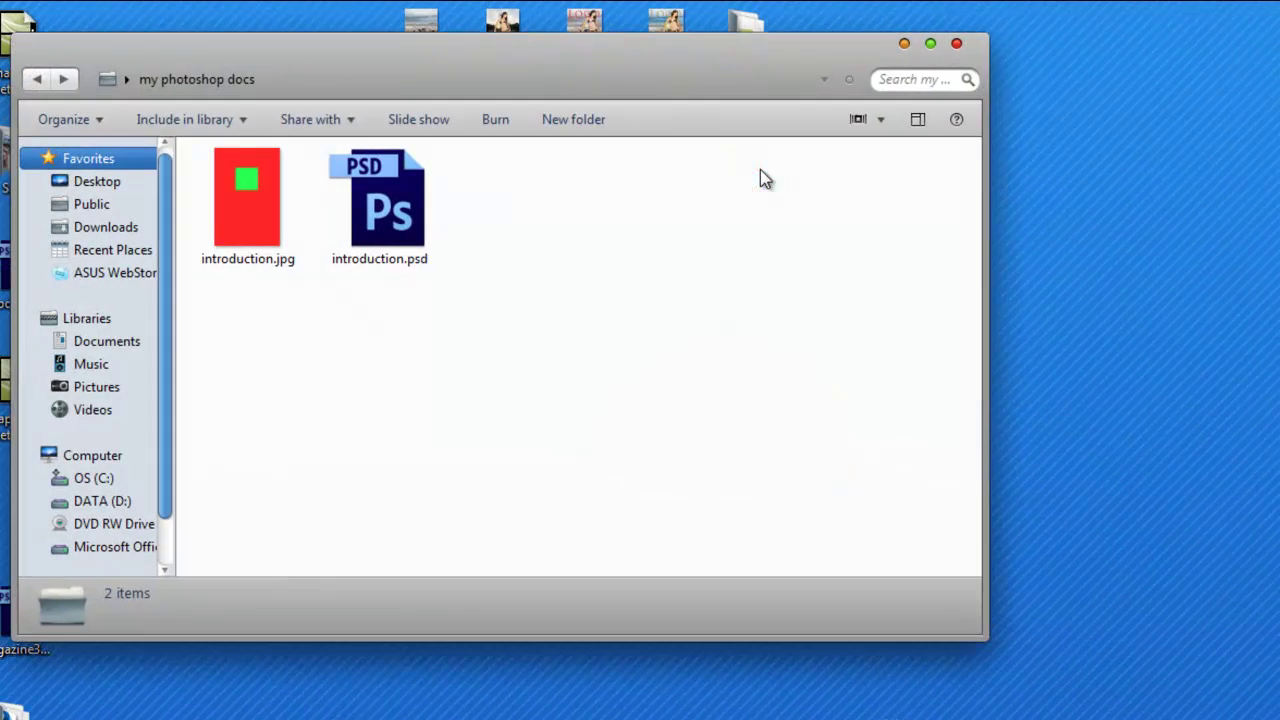
# Preview introduction.jpg in the photo viewer, then open introduction.psd in Photoshop
pyautogui.click(272, 205)
pyautogui.doubleClick(272, 205)
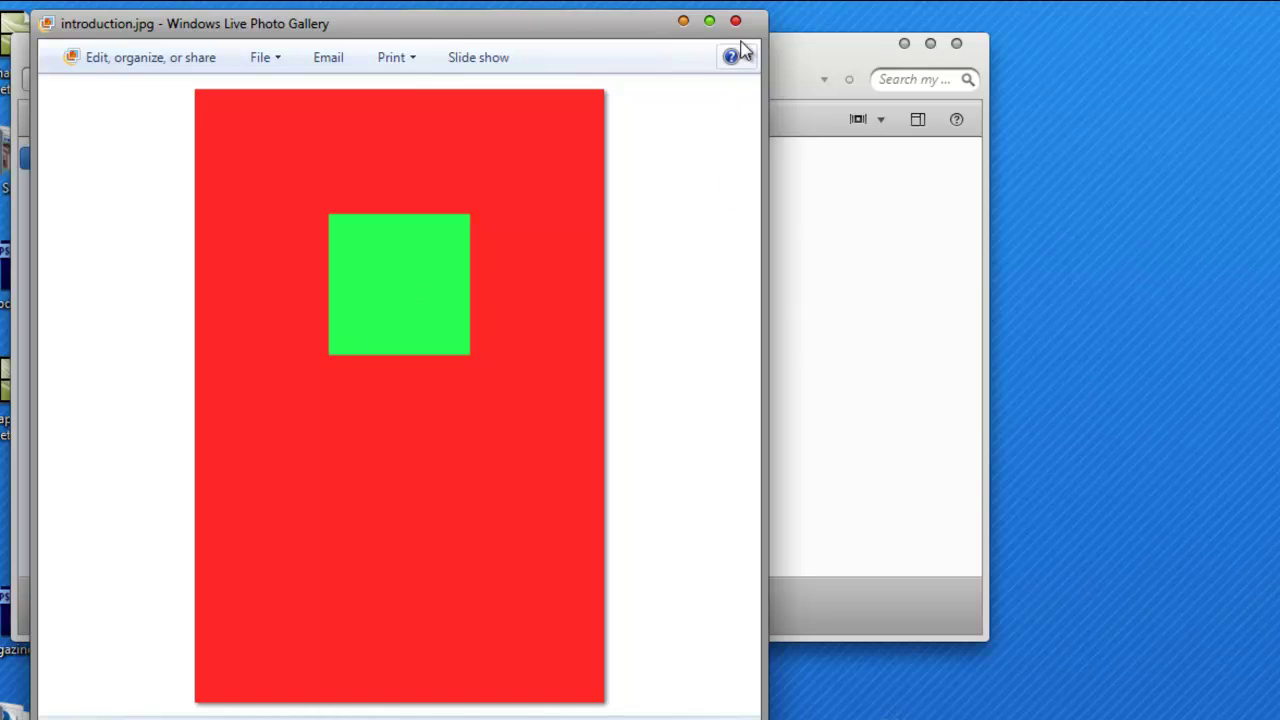
pyautogui.click(735, 20)
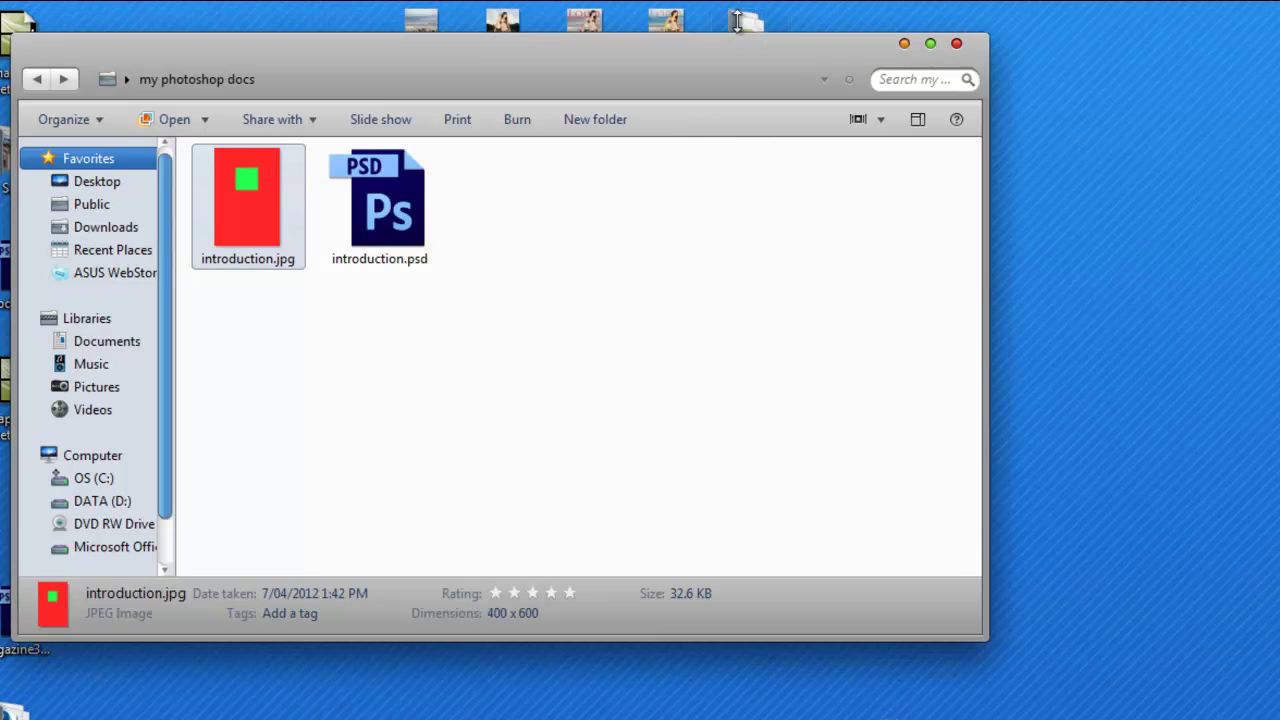
pyautogui.doubleClick(418, 230)
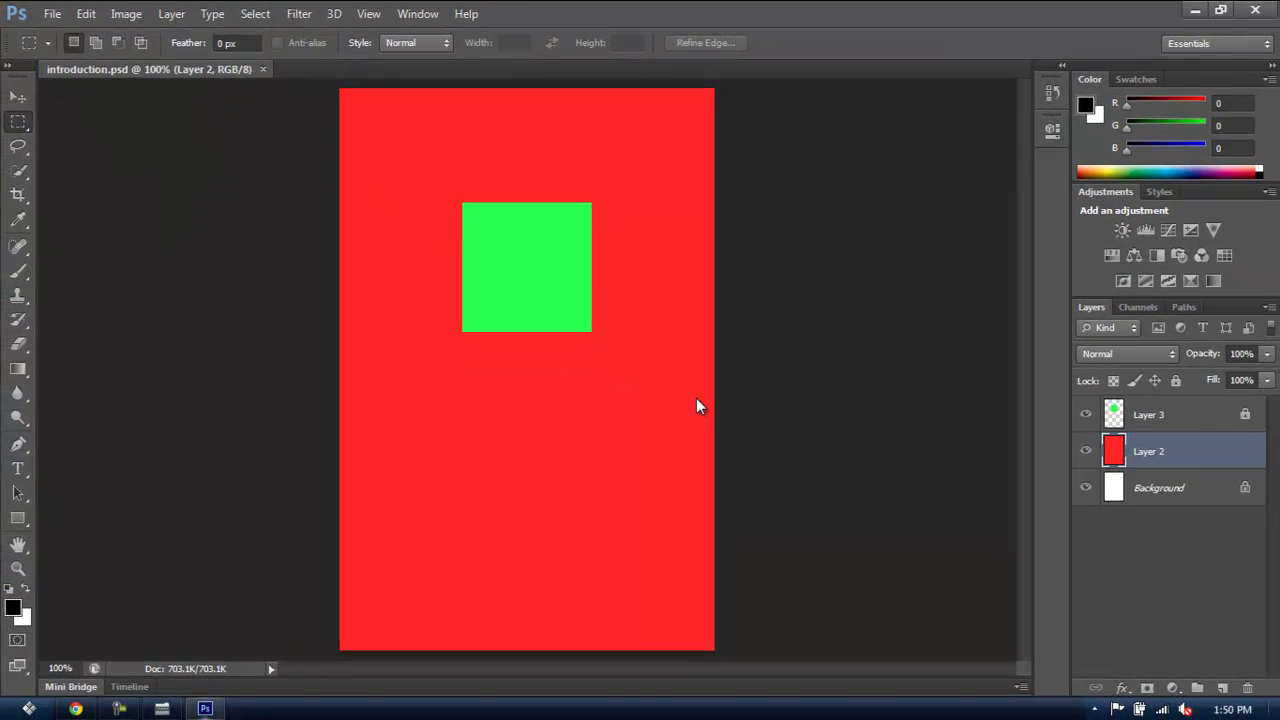
pyautogui.click(1148, 492)
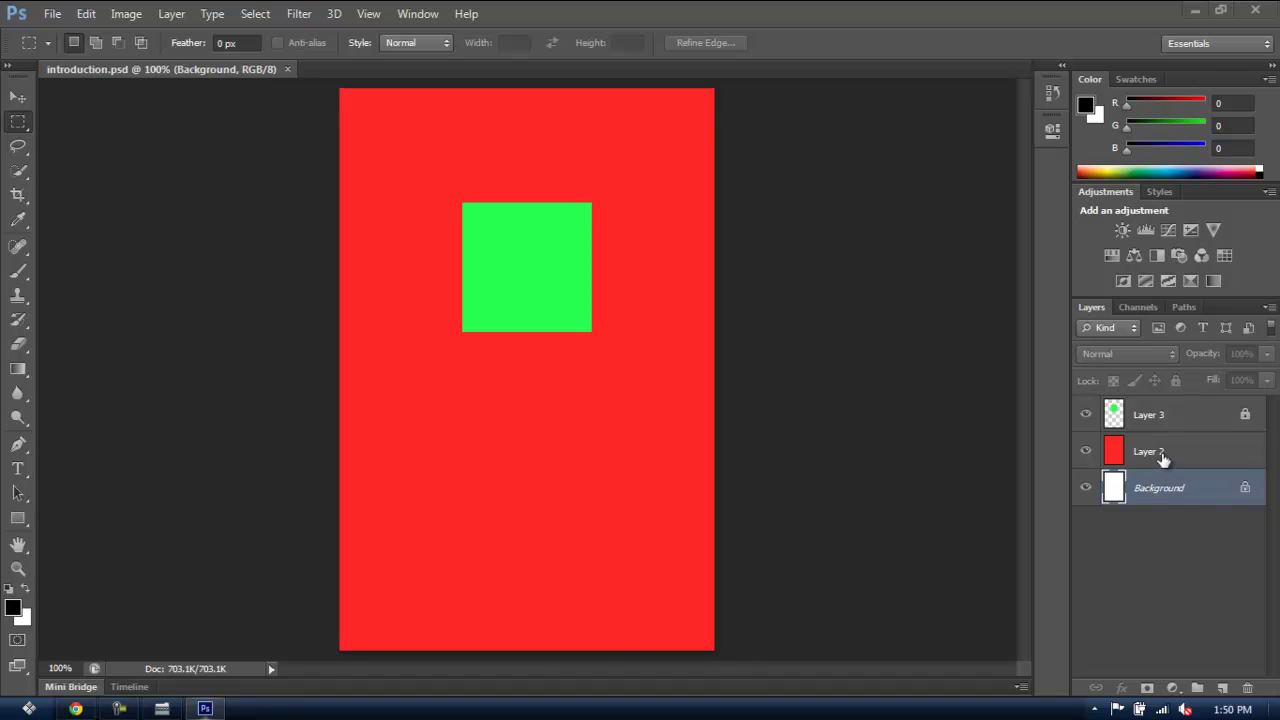
pyautogui.click(1155, 450)
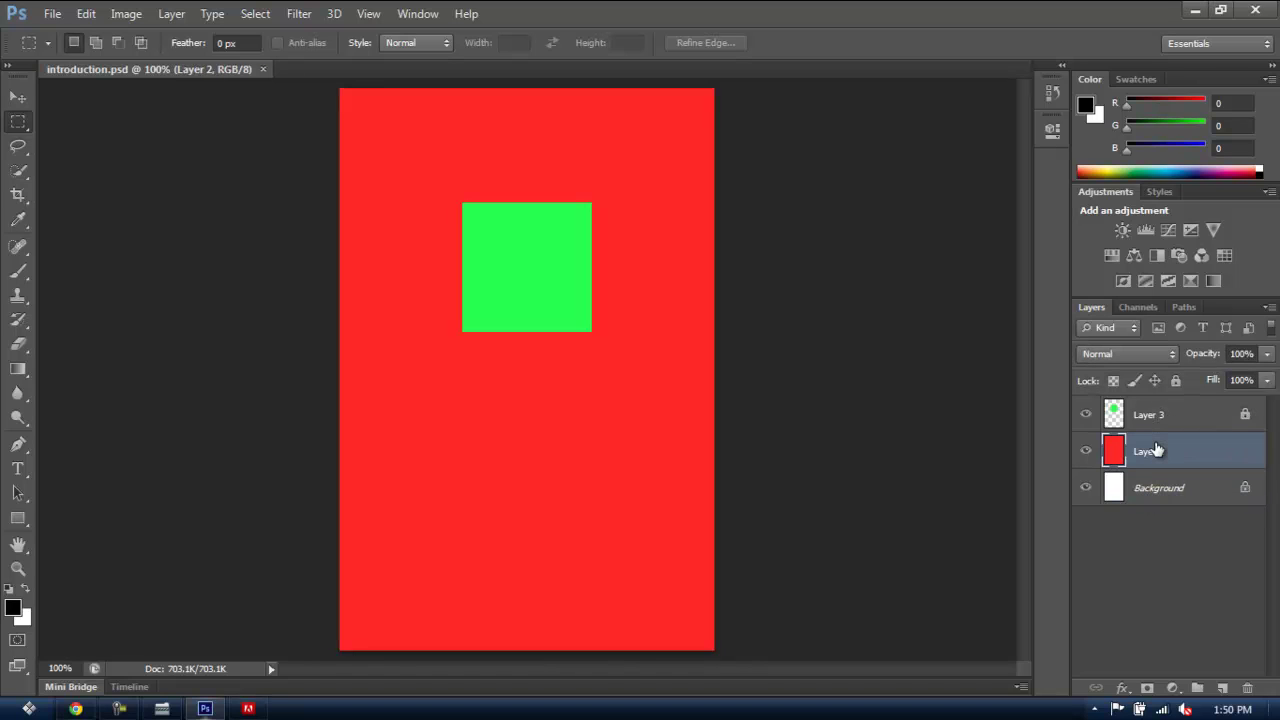
pyautogui.click(1155, 420)
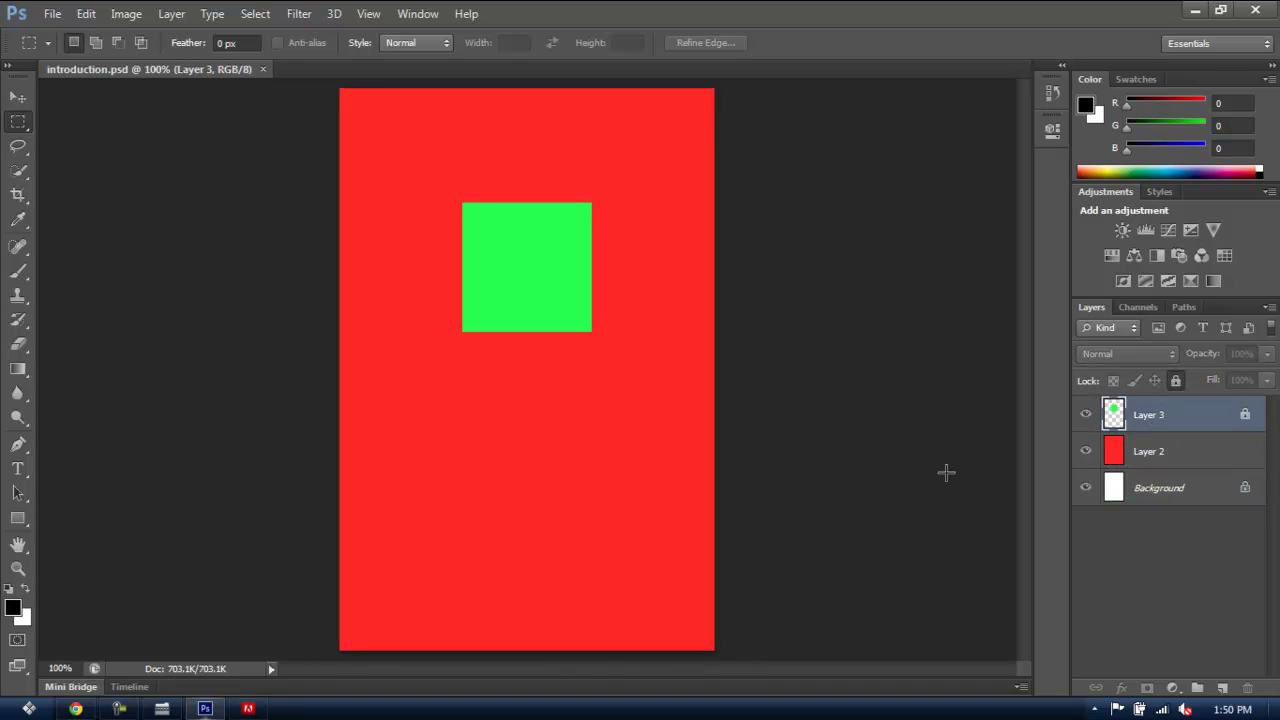
pyautogui.hotkey('ctrl', 'shift', 's')
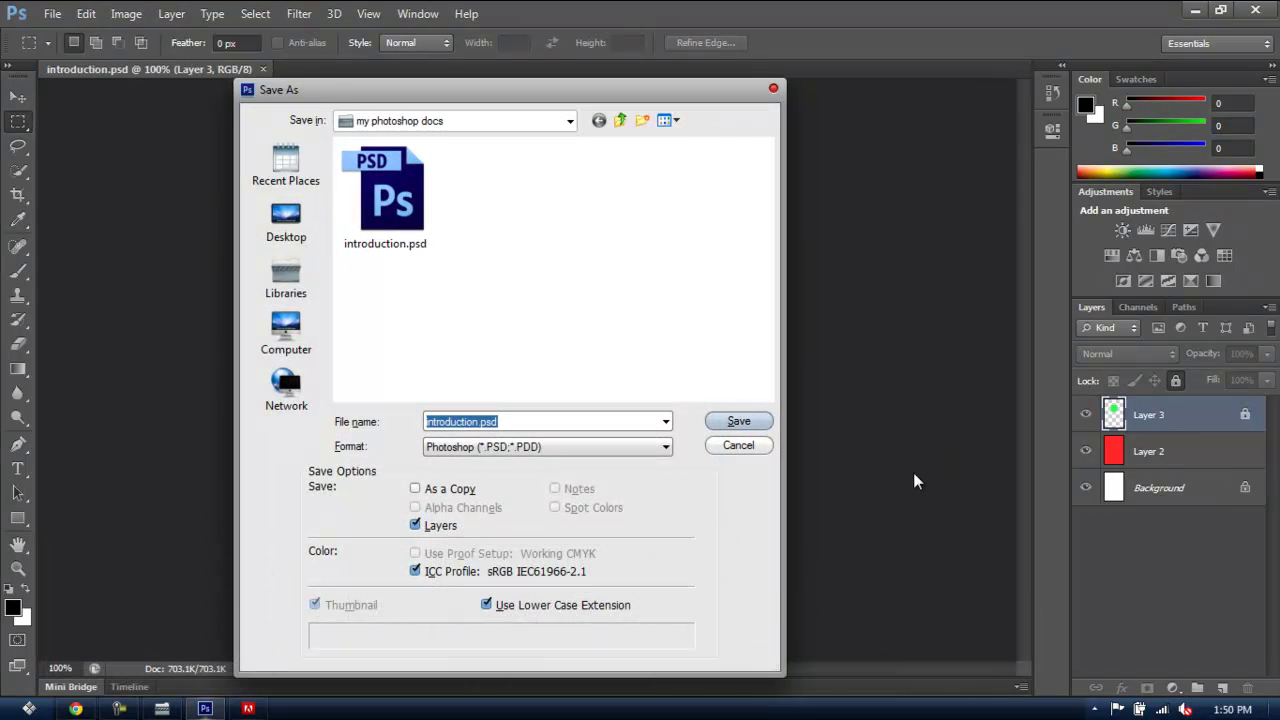
pyautogui.click(758, 447)
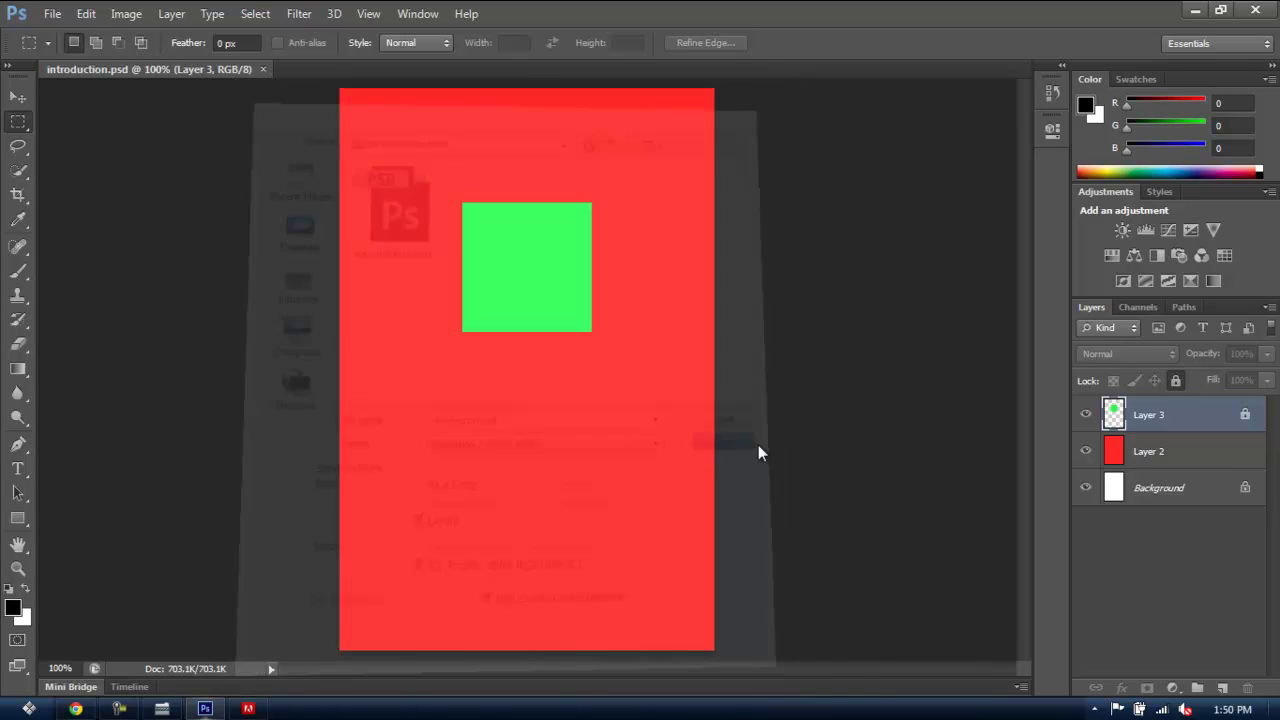
pyautogui.click(54, 16)
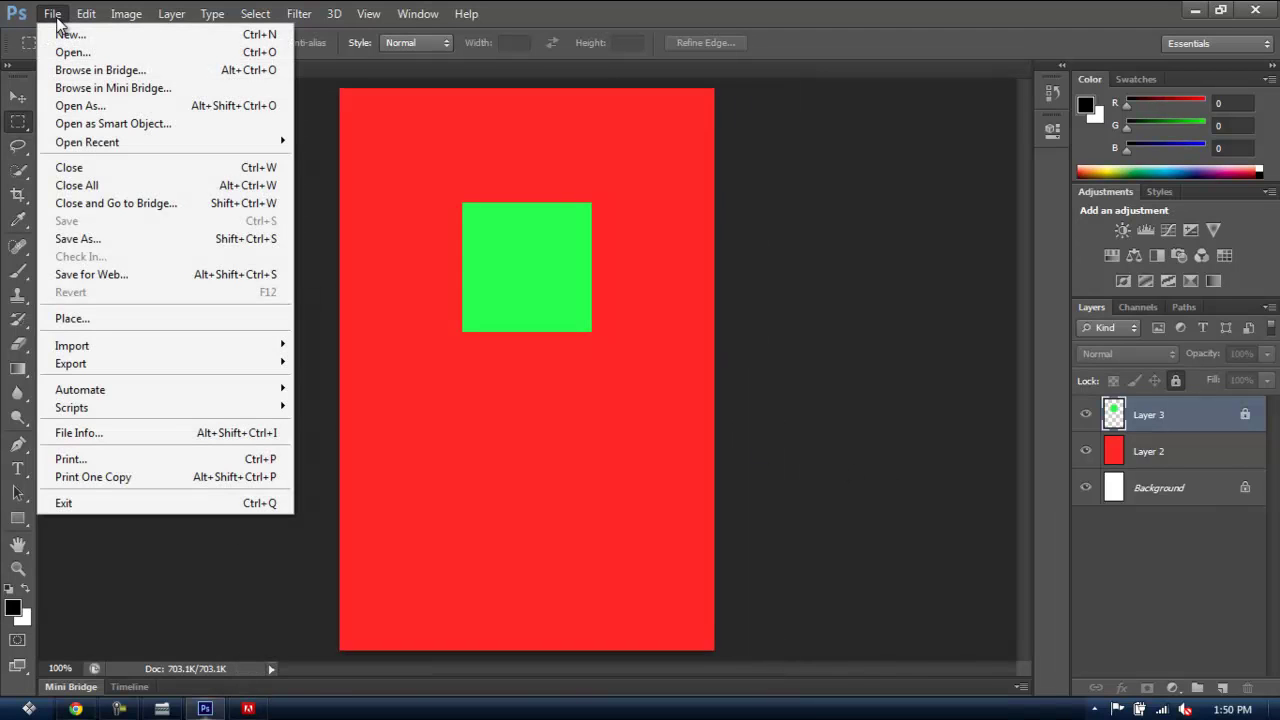
pyautogui.hotkey('ctrl', 's')
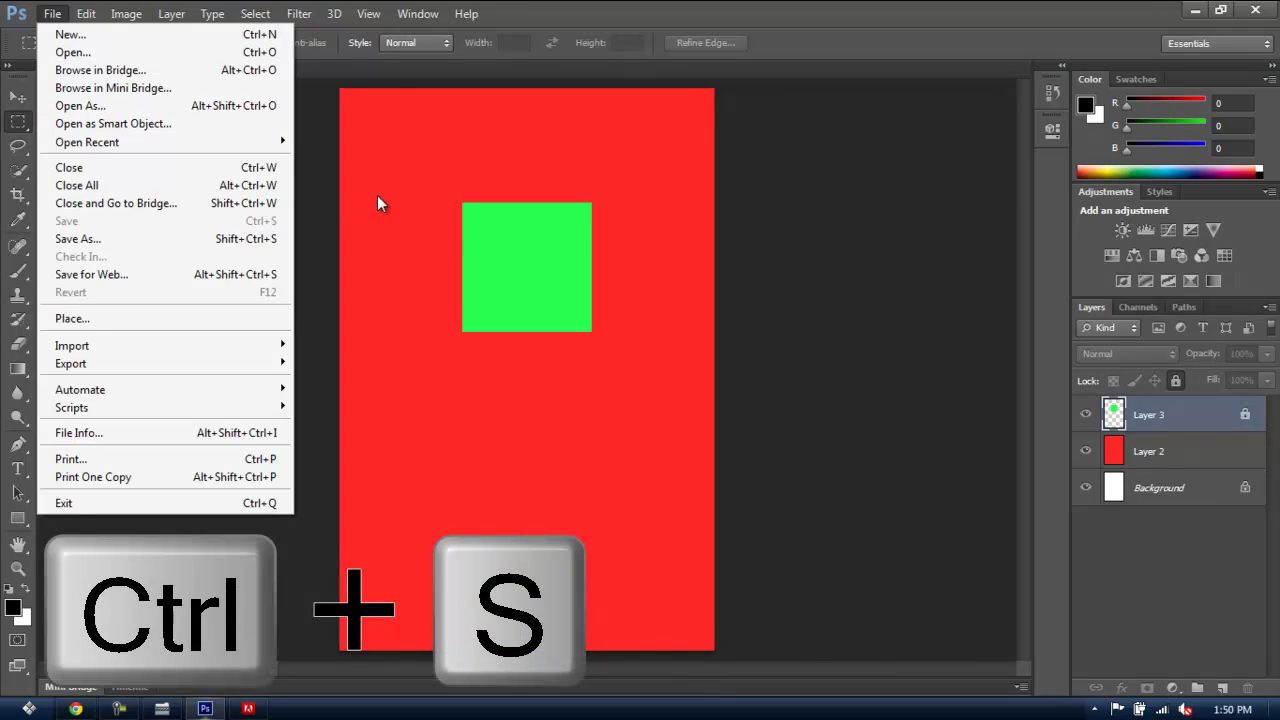
pyautogui.click(771, 291)
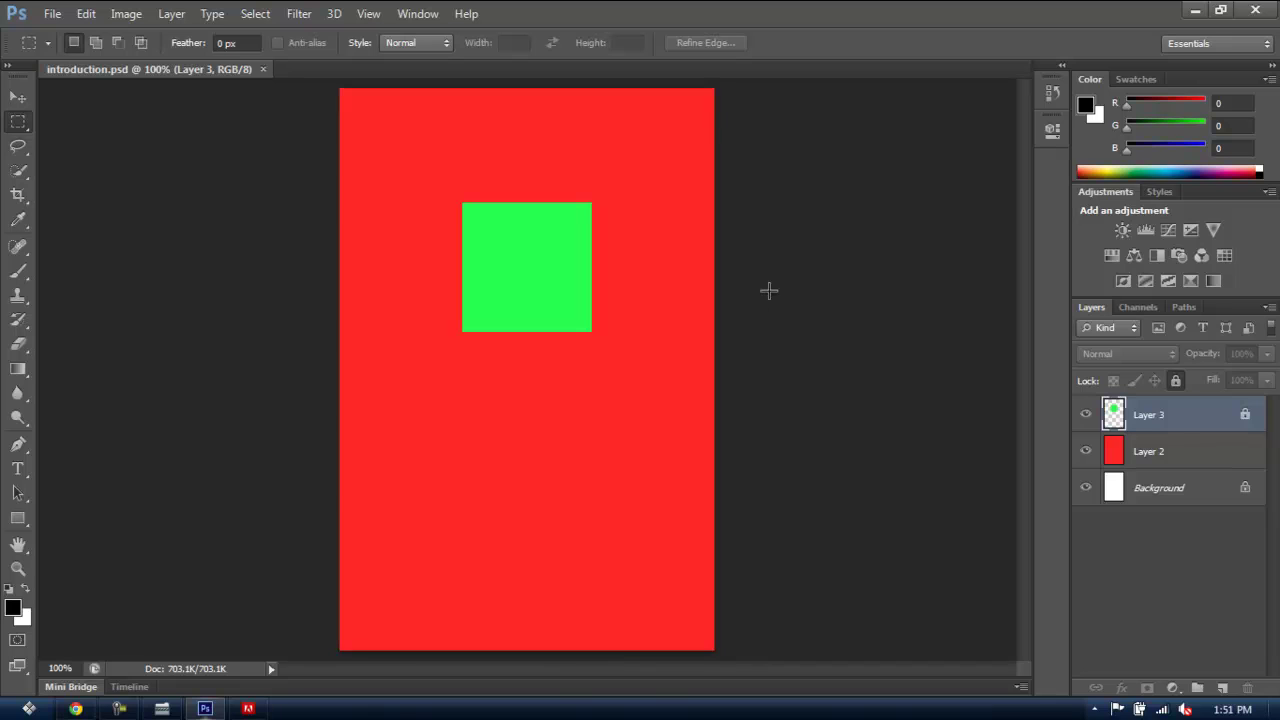
pyautogui.click(52, 14)
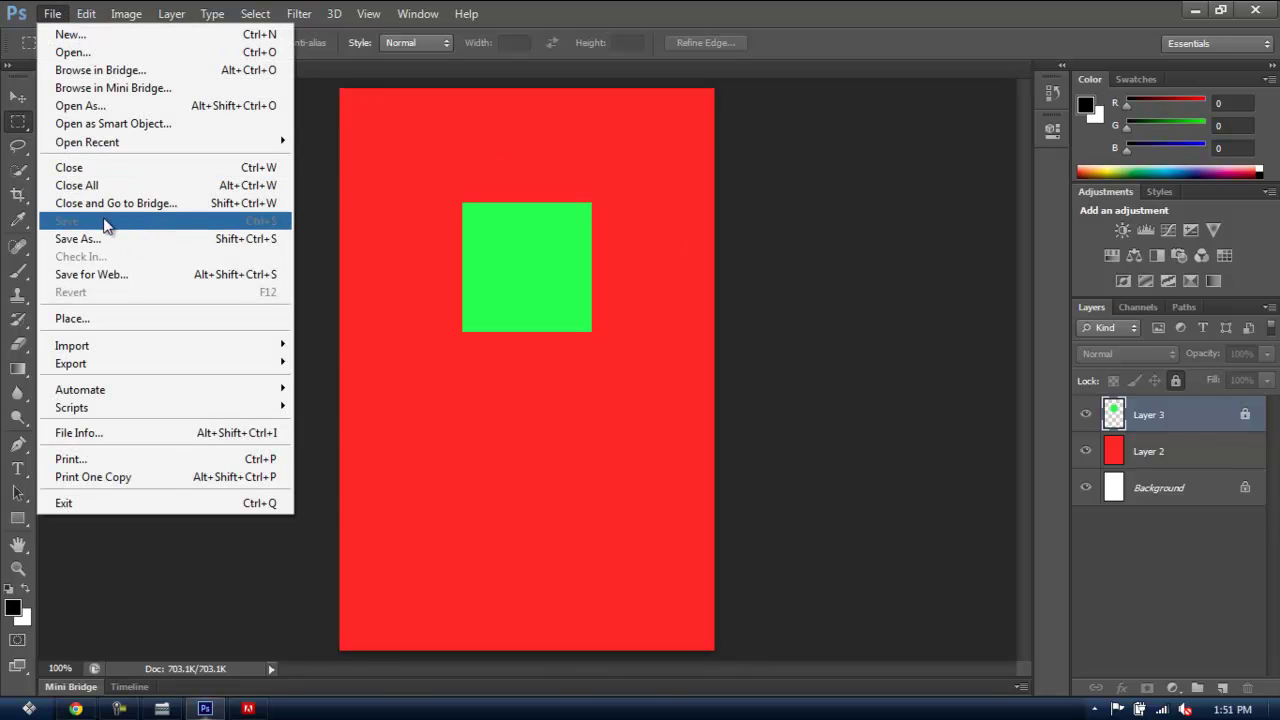
pyautogui.click(751, 262)
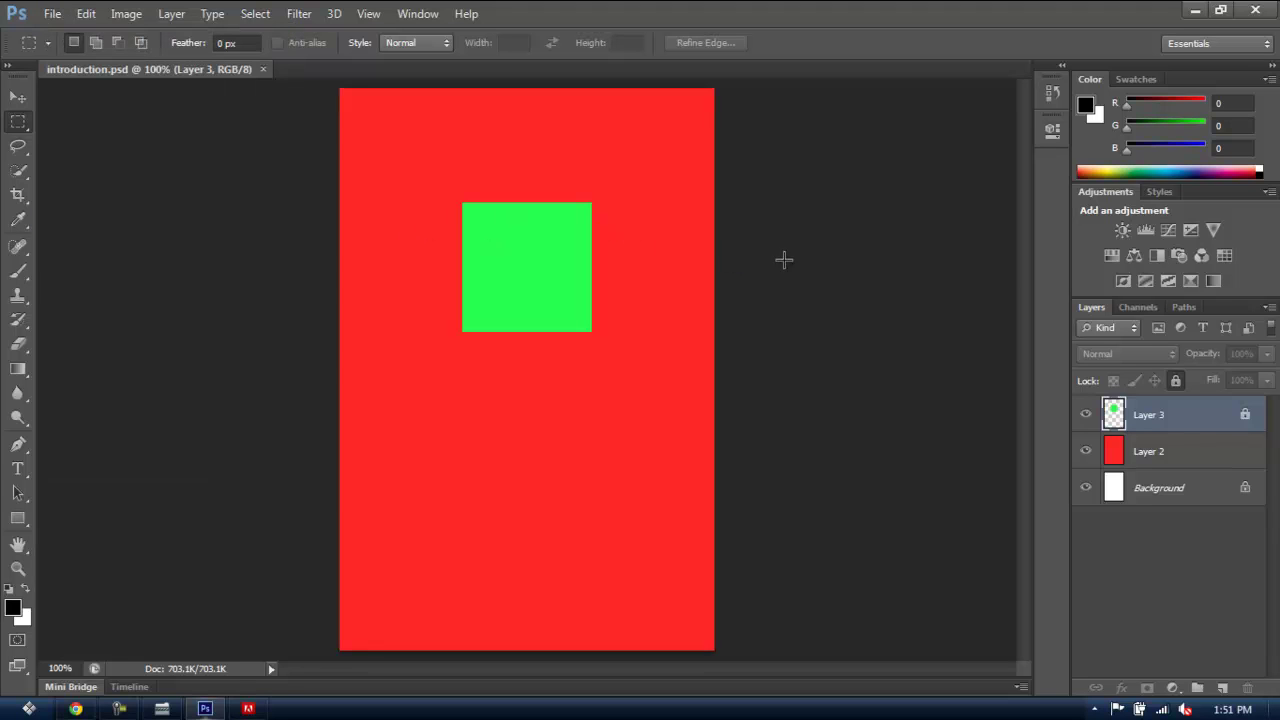
pyautogui.hotkey('ctrl', 'shift', 's')
# Quit Photoshop, close the folder window, and permanently delete my photoshop docs with Shift+Delete
pyautogui.click(1255, 9)
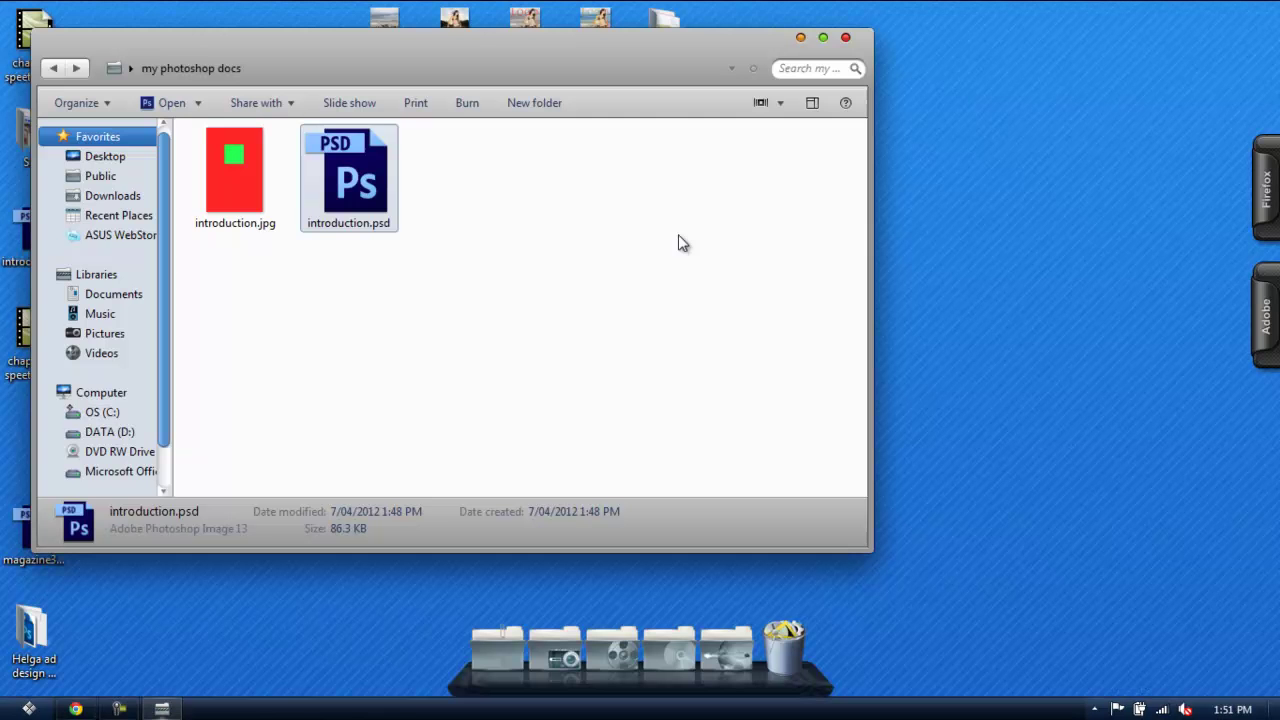
pyautogui.click(846, 38)
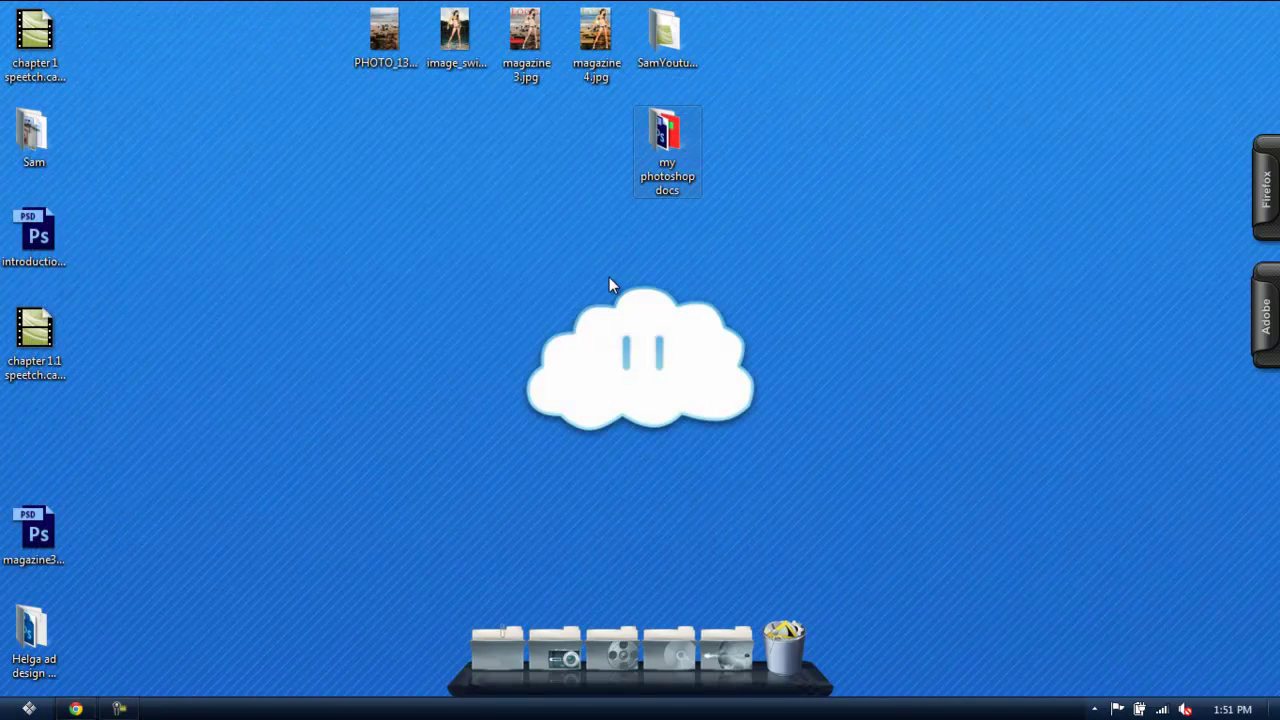
pyautogui.hotkey('shift', 'Delete')
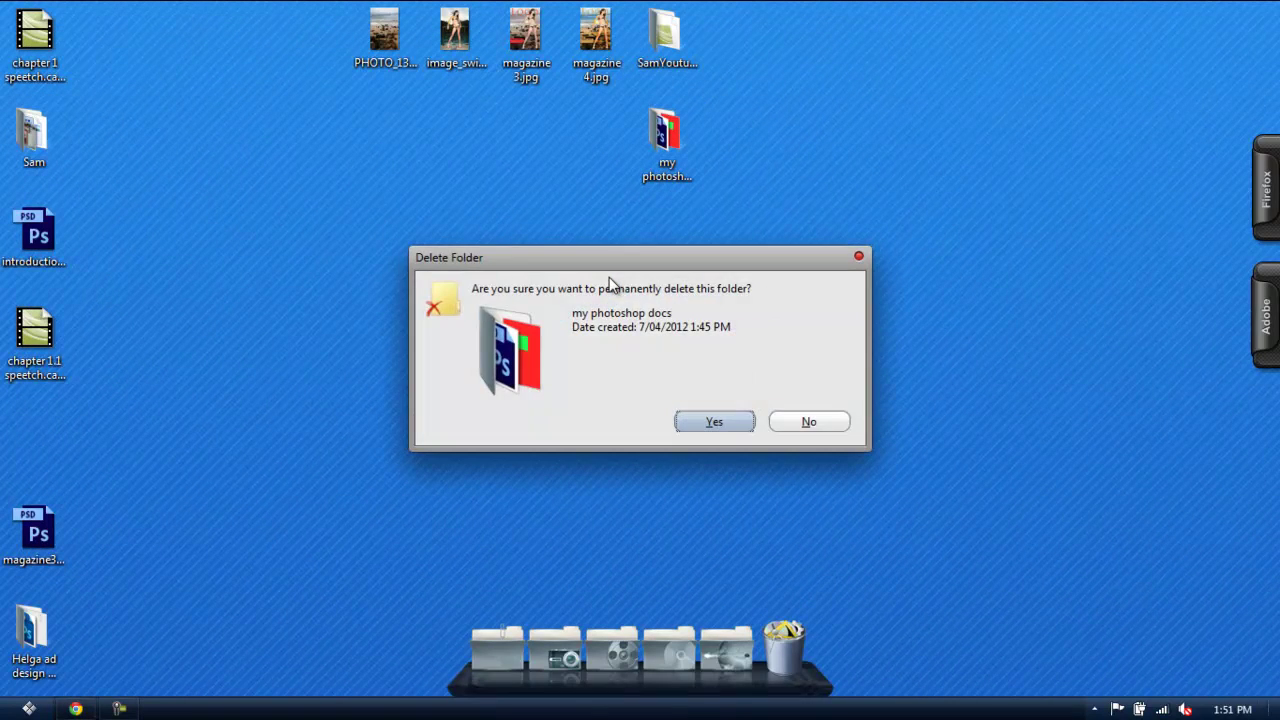
pyautogui.press('Return')
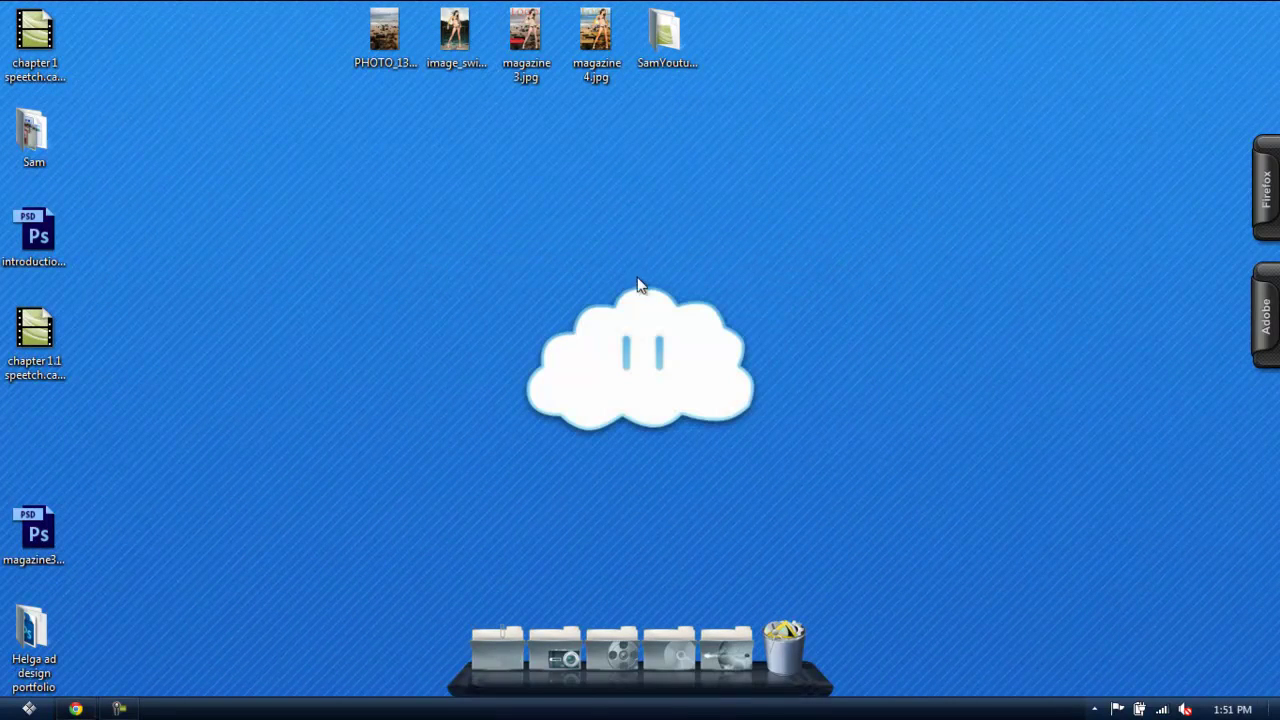